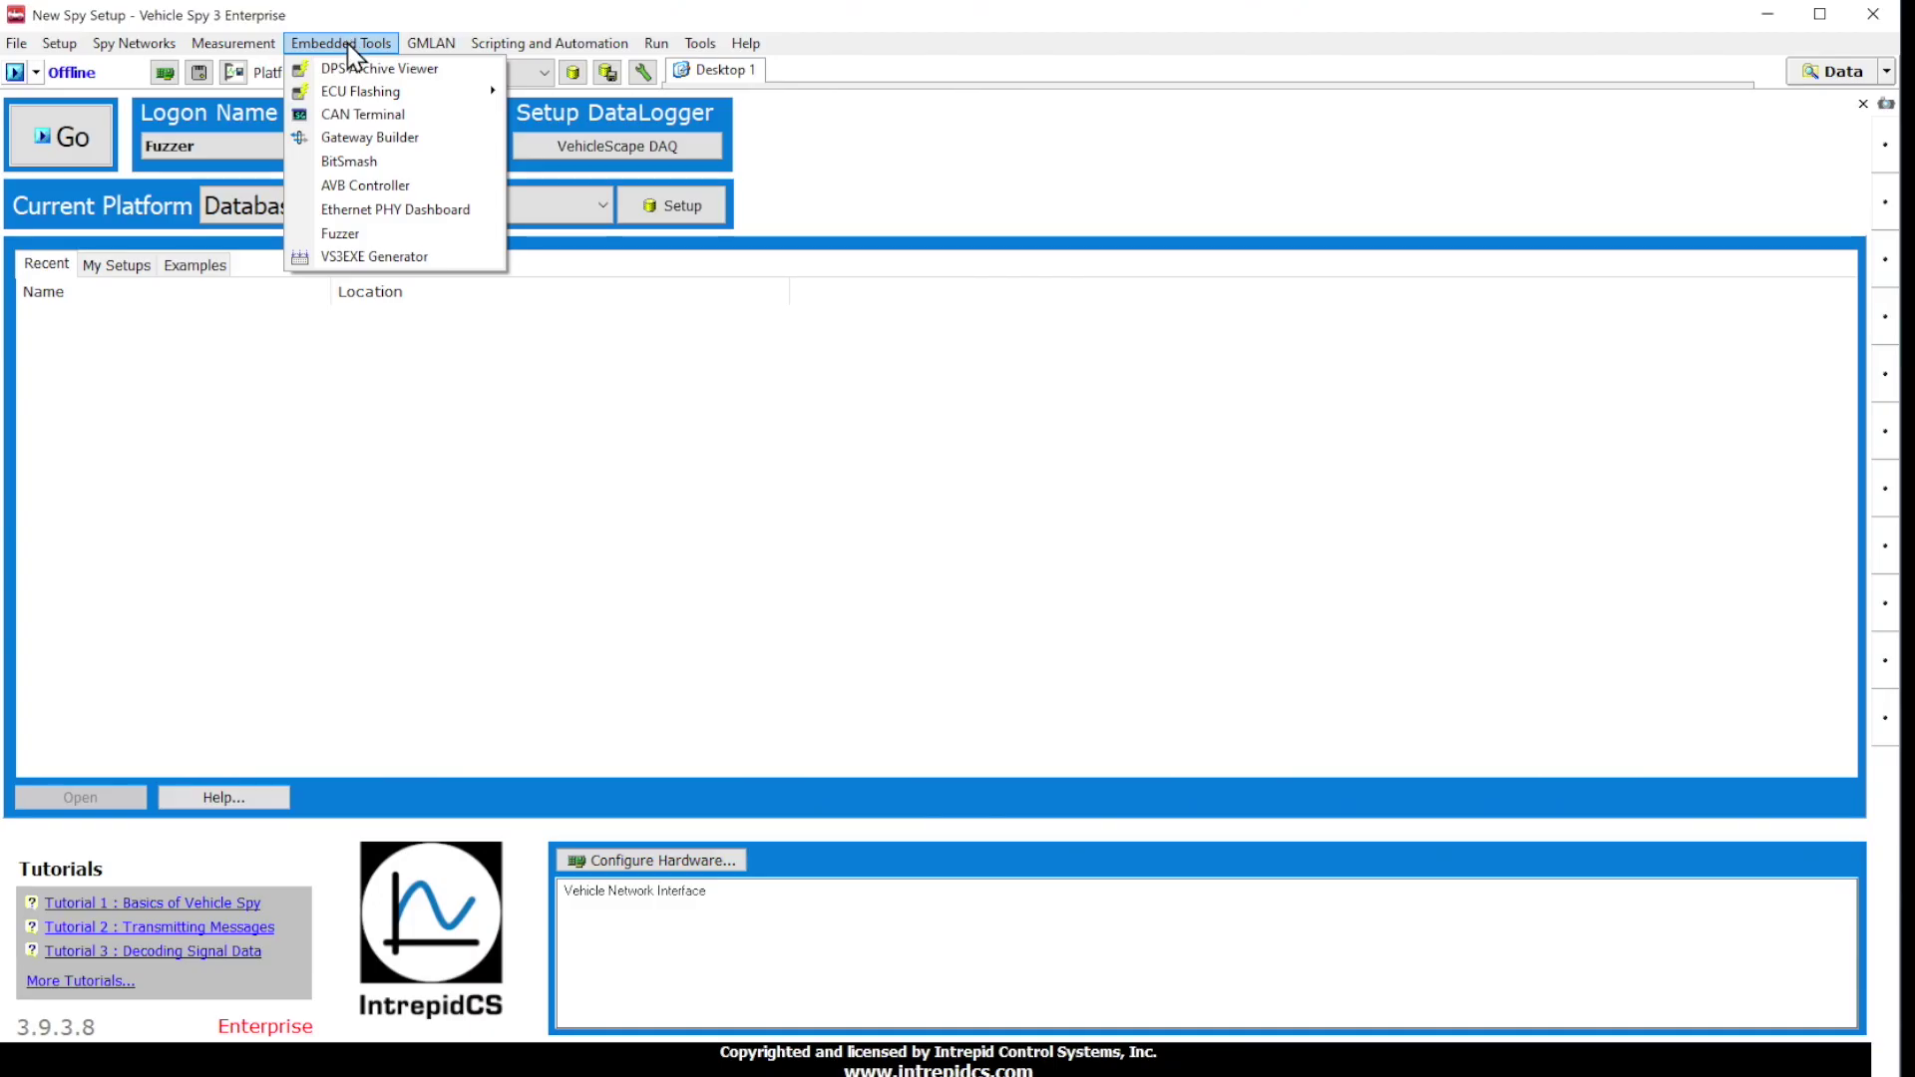
Create a new fuzz test named 'Payload Attack' with a blank HS CAN fuzz target
click(374, 236)
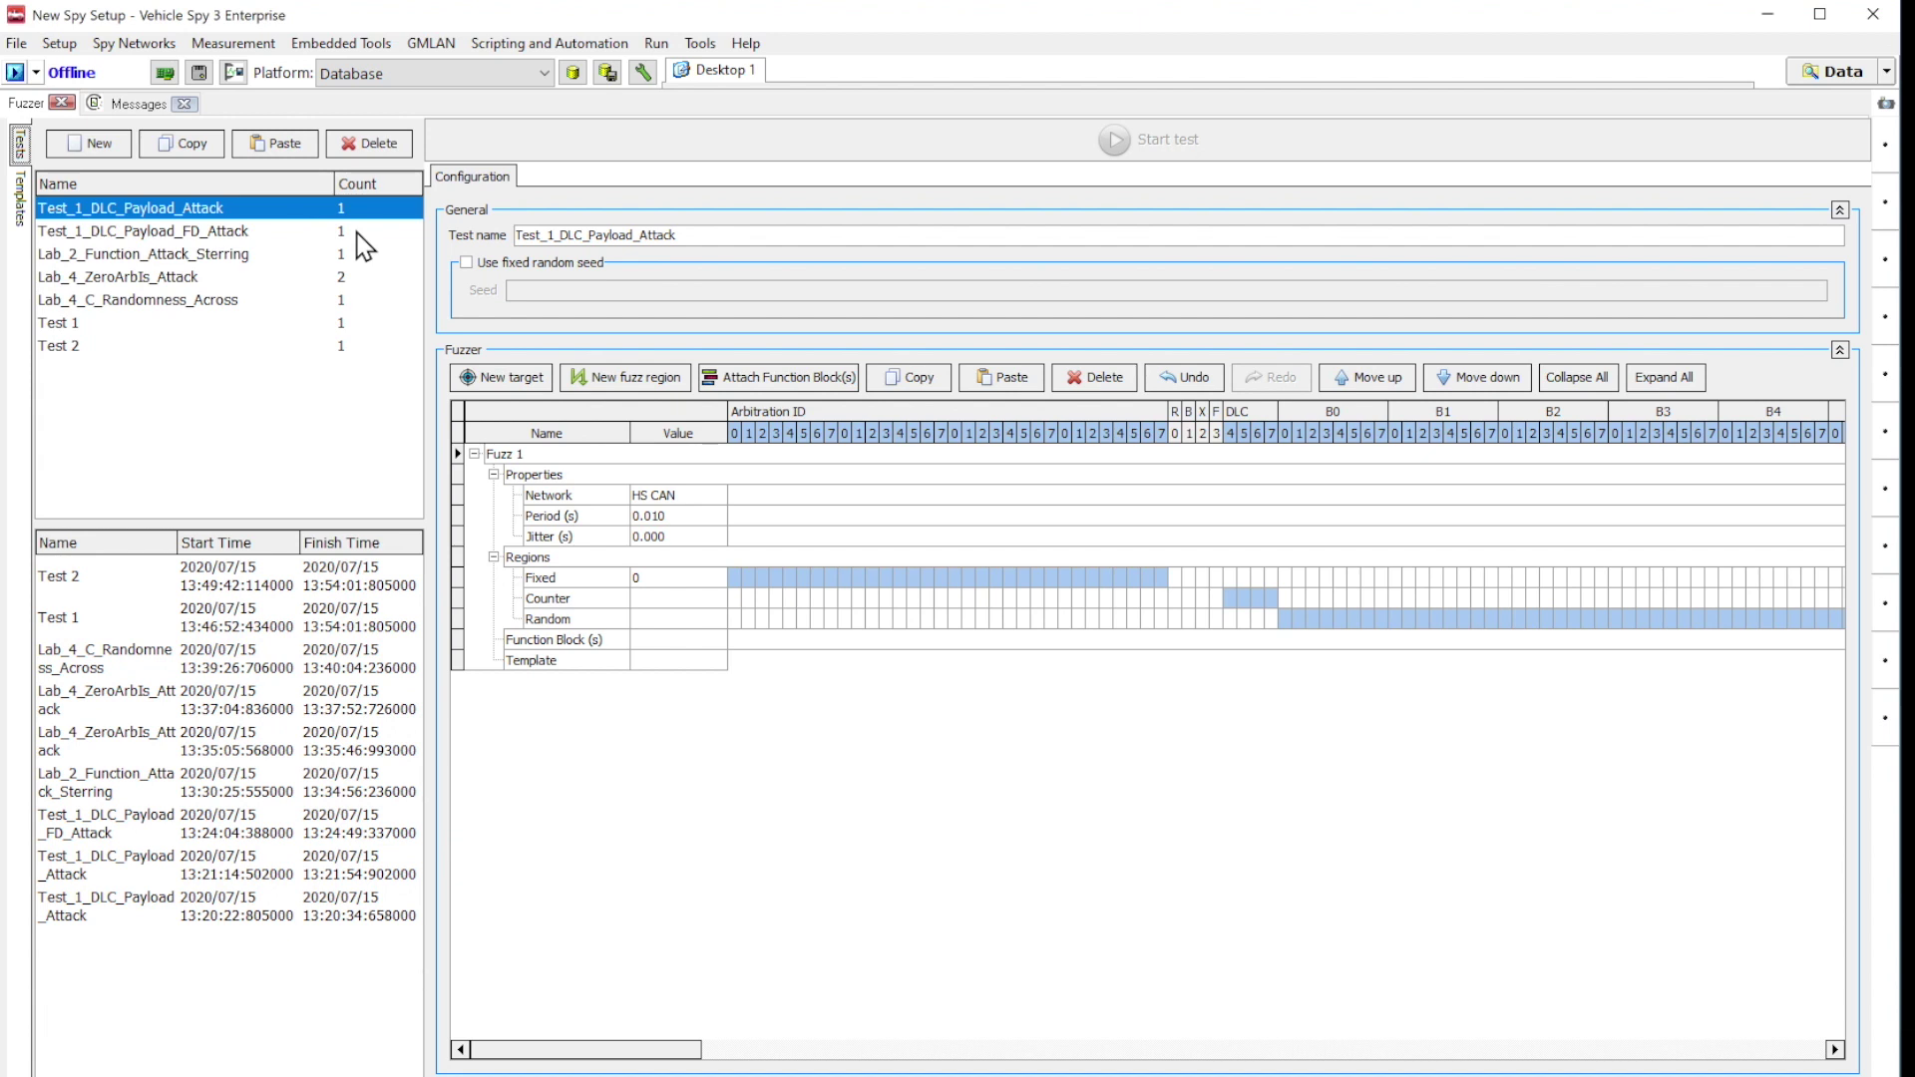
click(104, 146)
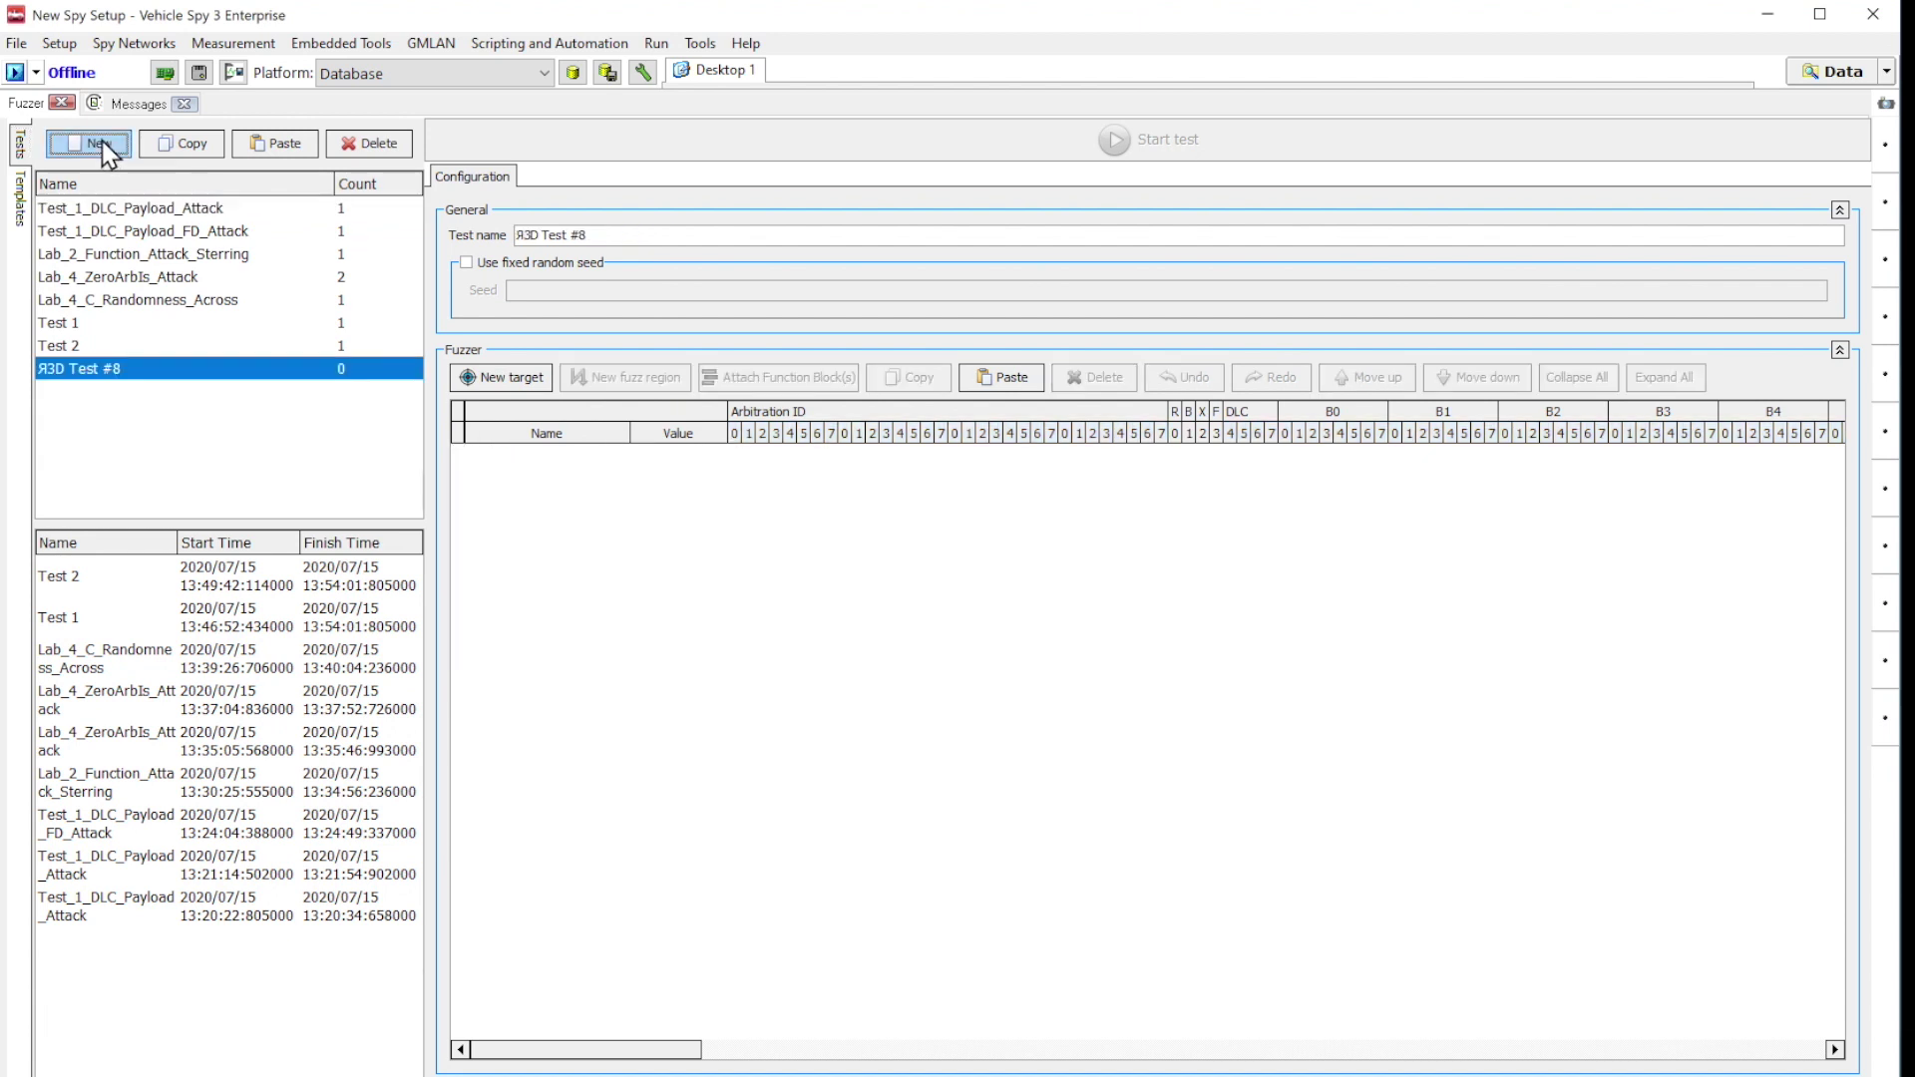
drag(589, 230, 493, 232)
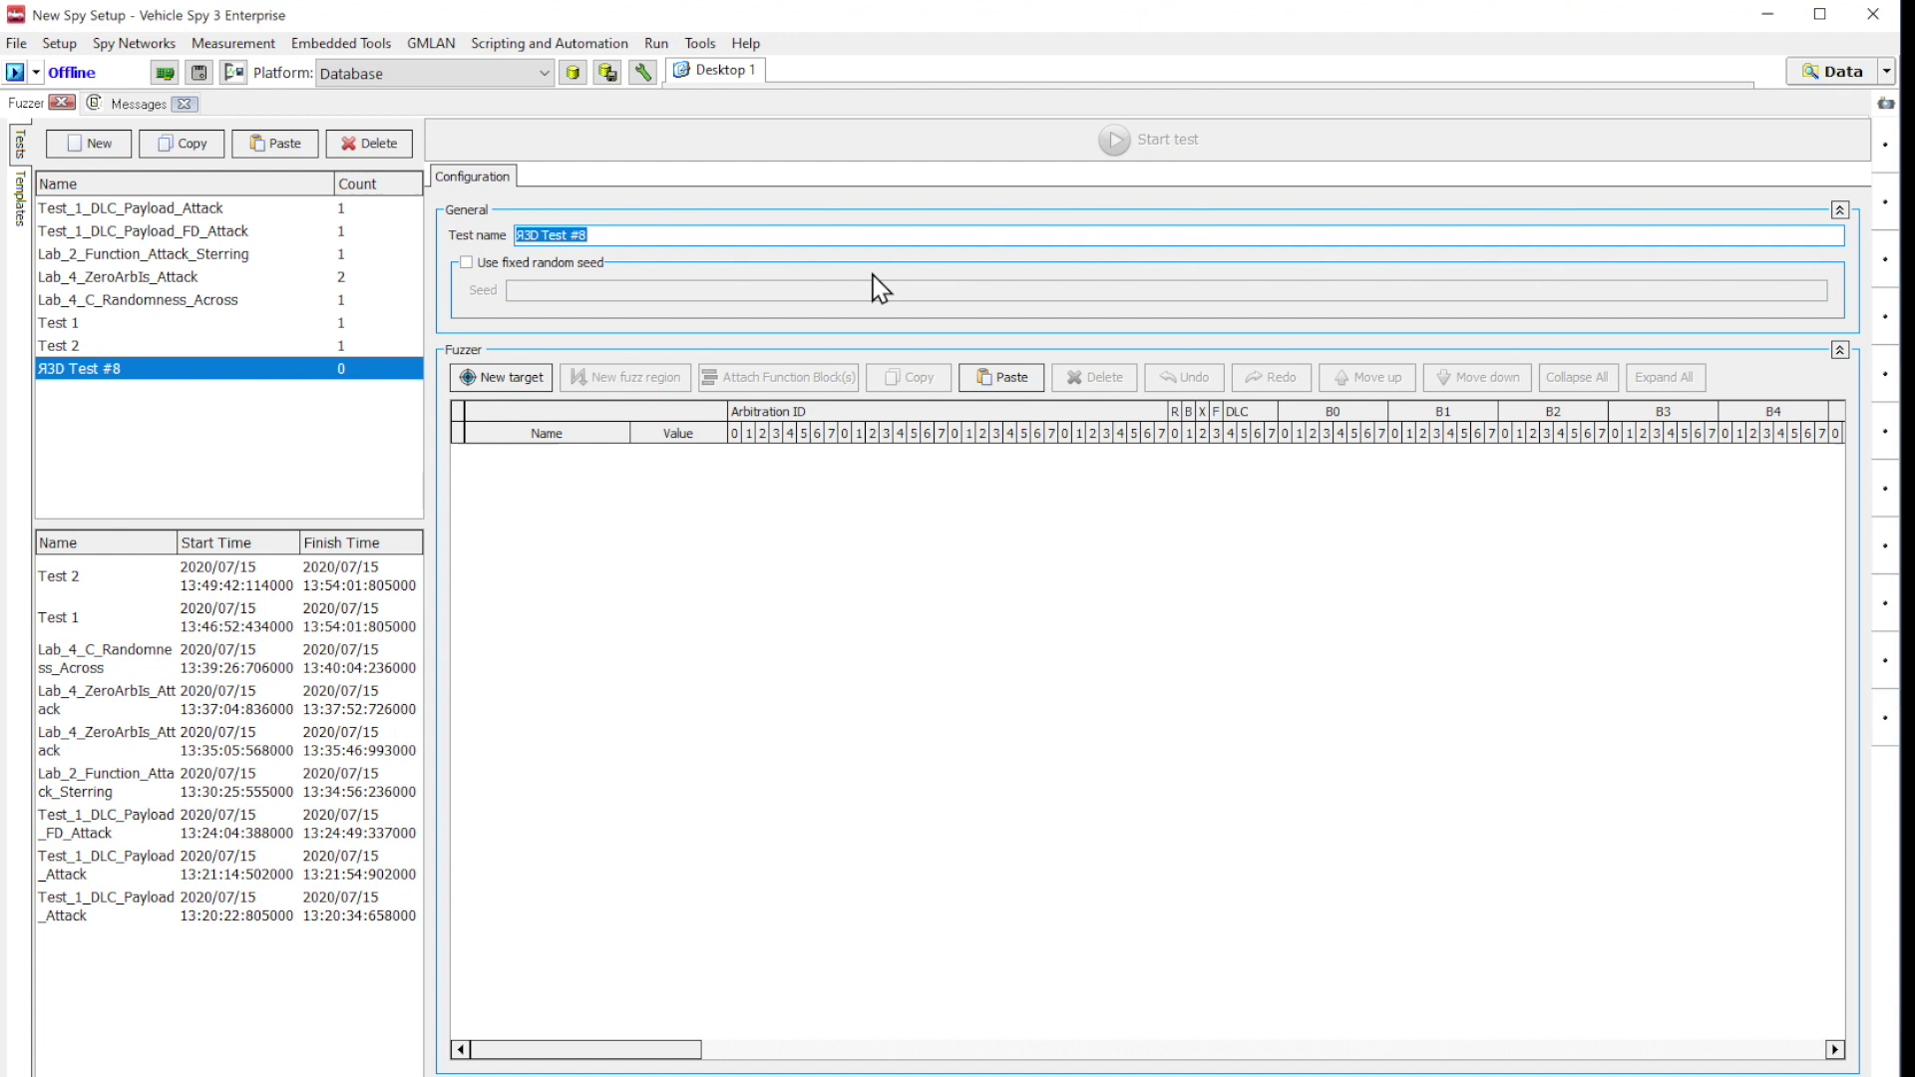
text(Payload Attack)
click(506, 377)
mouse_move(614, 399)
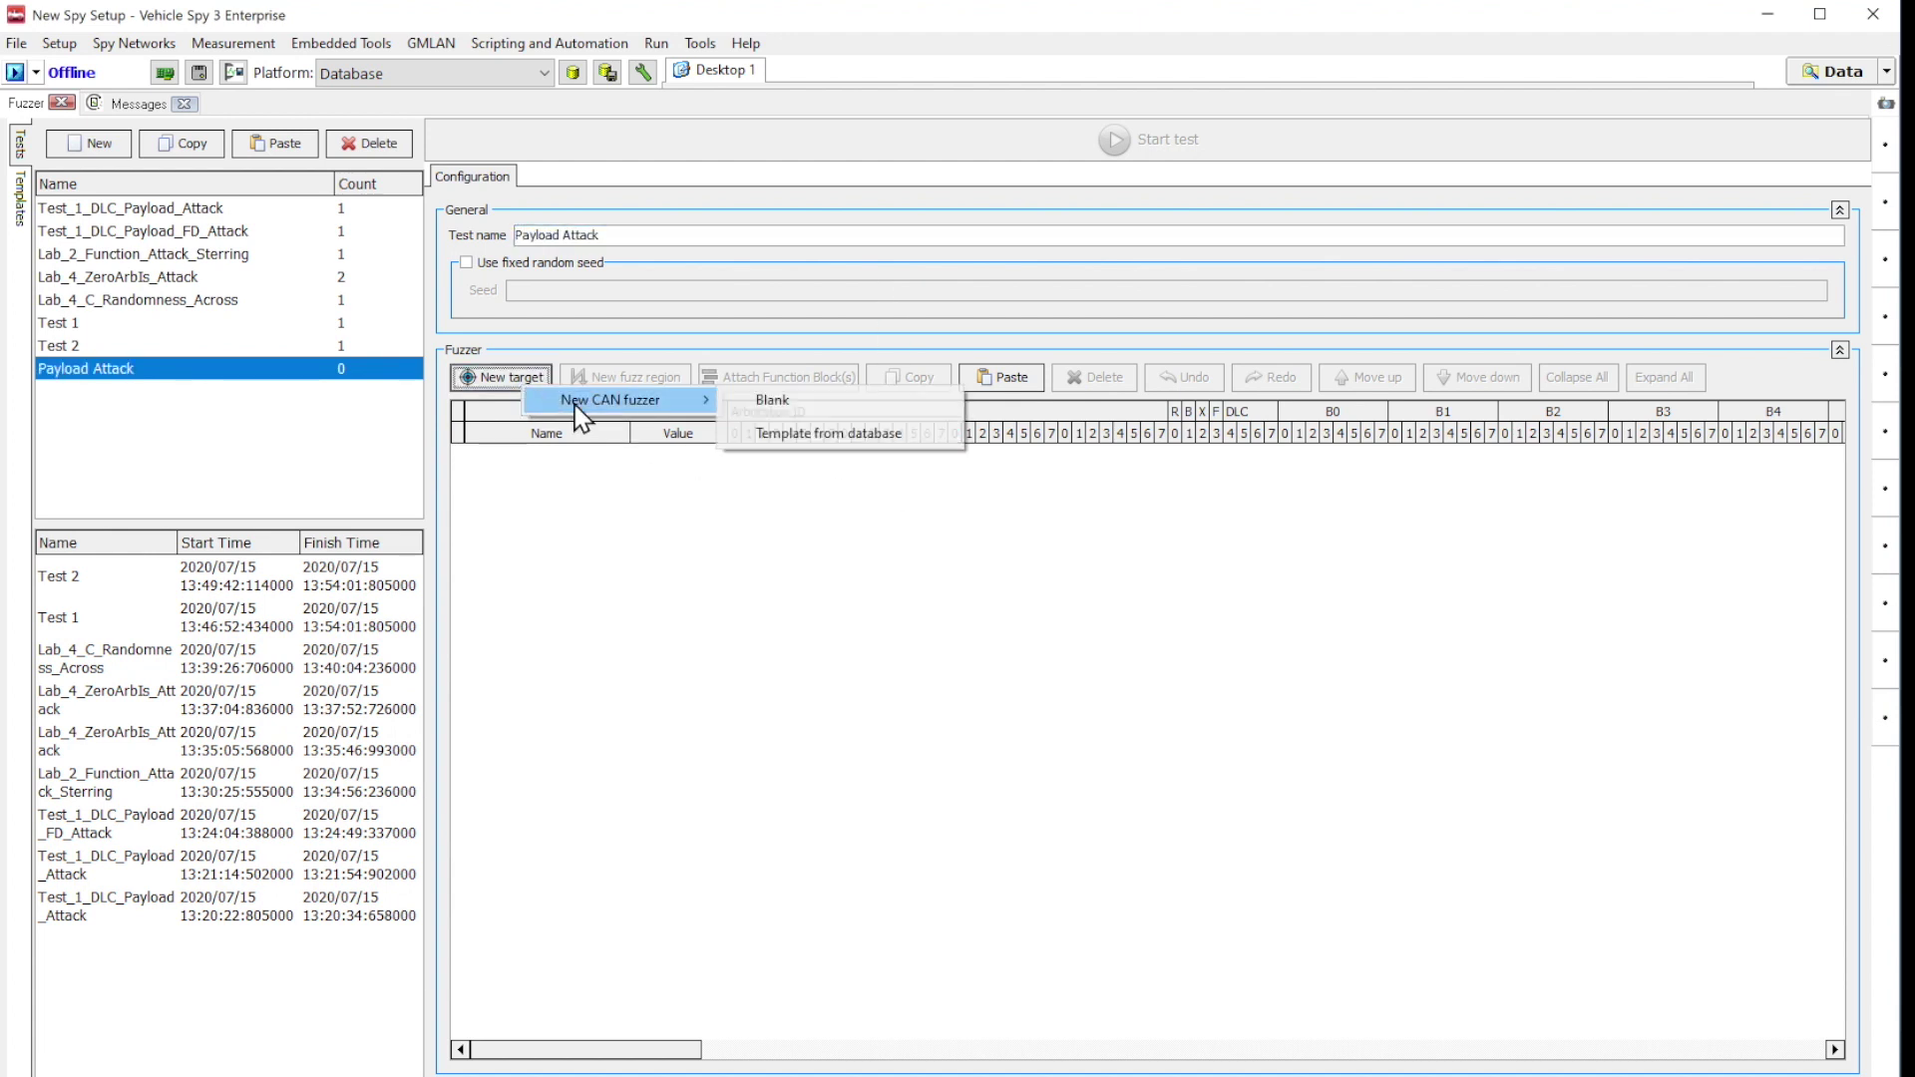
click(855, 401)
click(895, 525)
Add a fixed region over the arbitration ID bits and random regions covering DLC and data byte B0
click(625, 377)
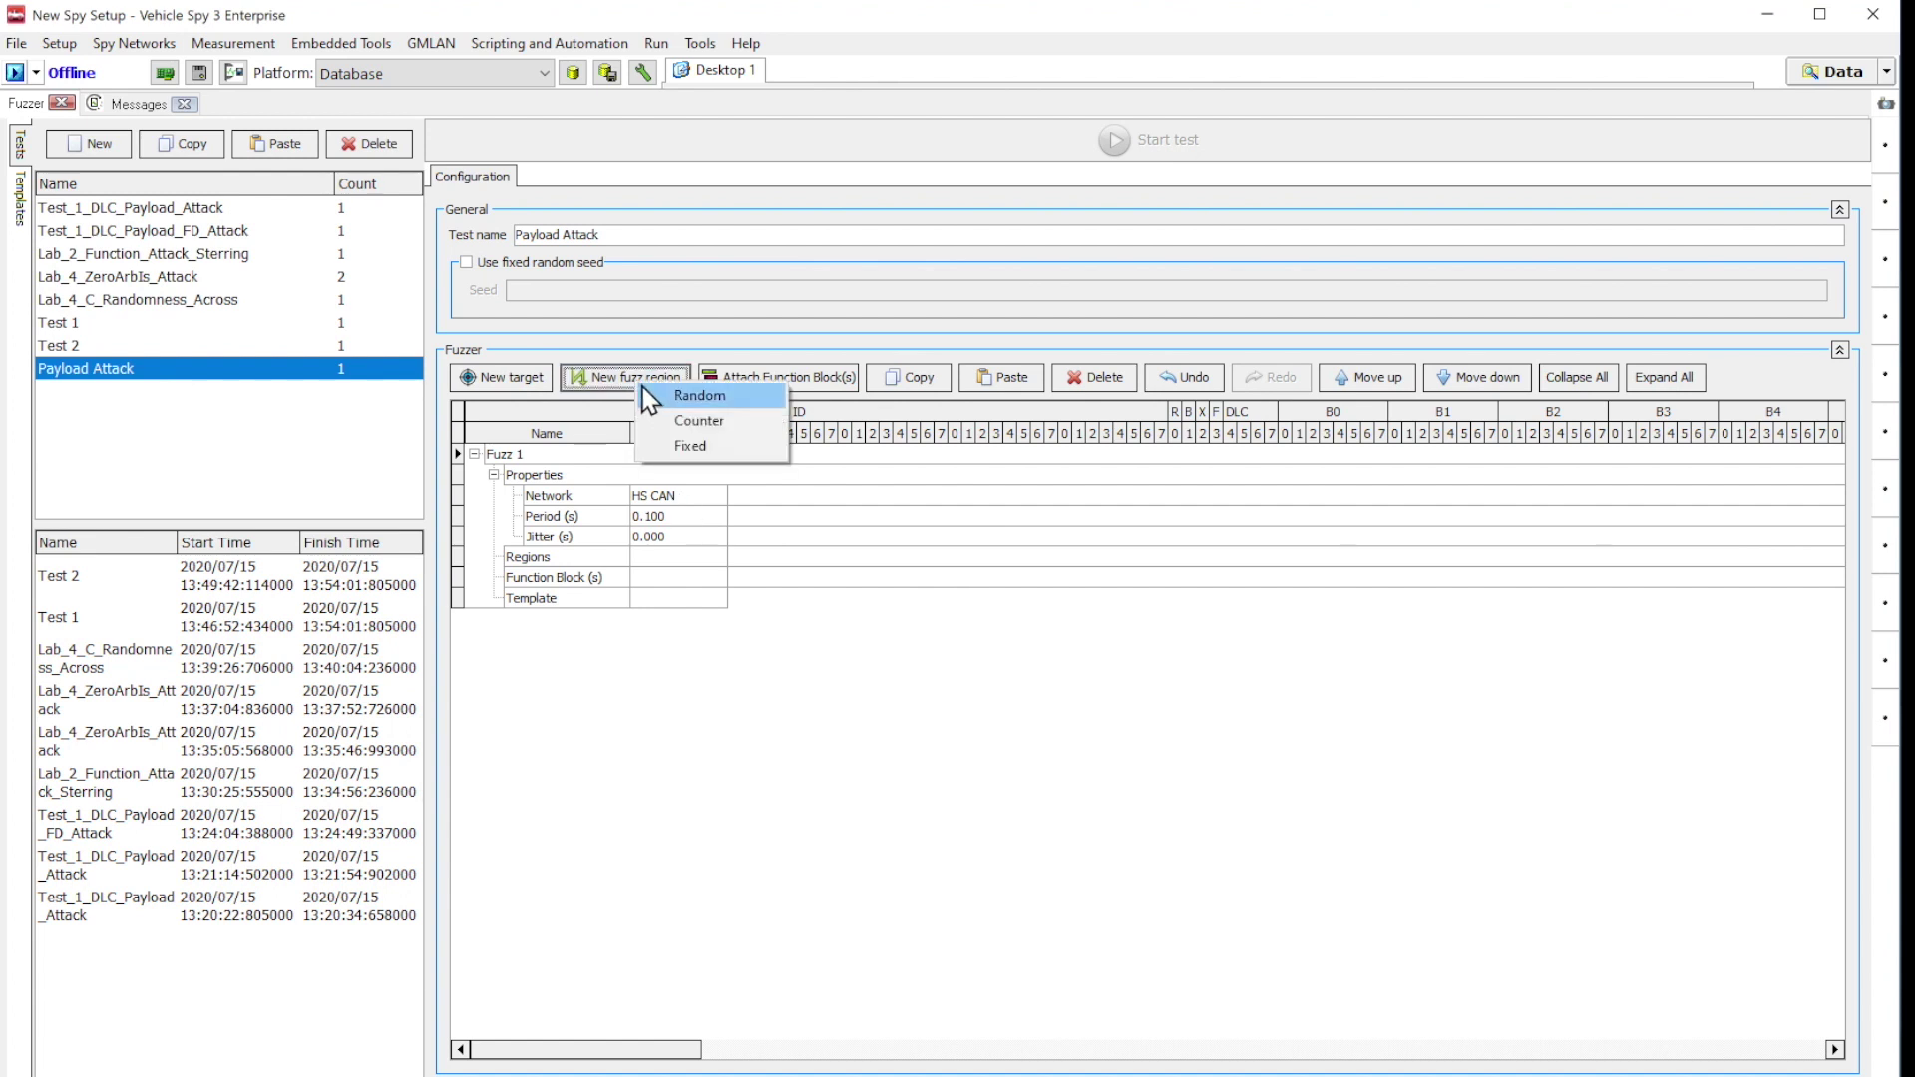
click(681, 424)
drag(735, 577, 1229, 597)
click(625, 377)
click(698, 444)
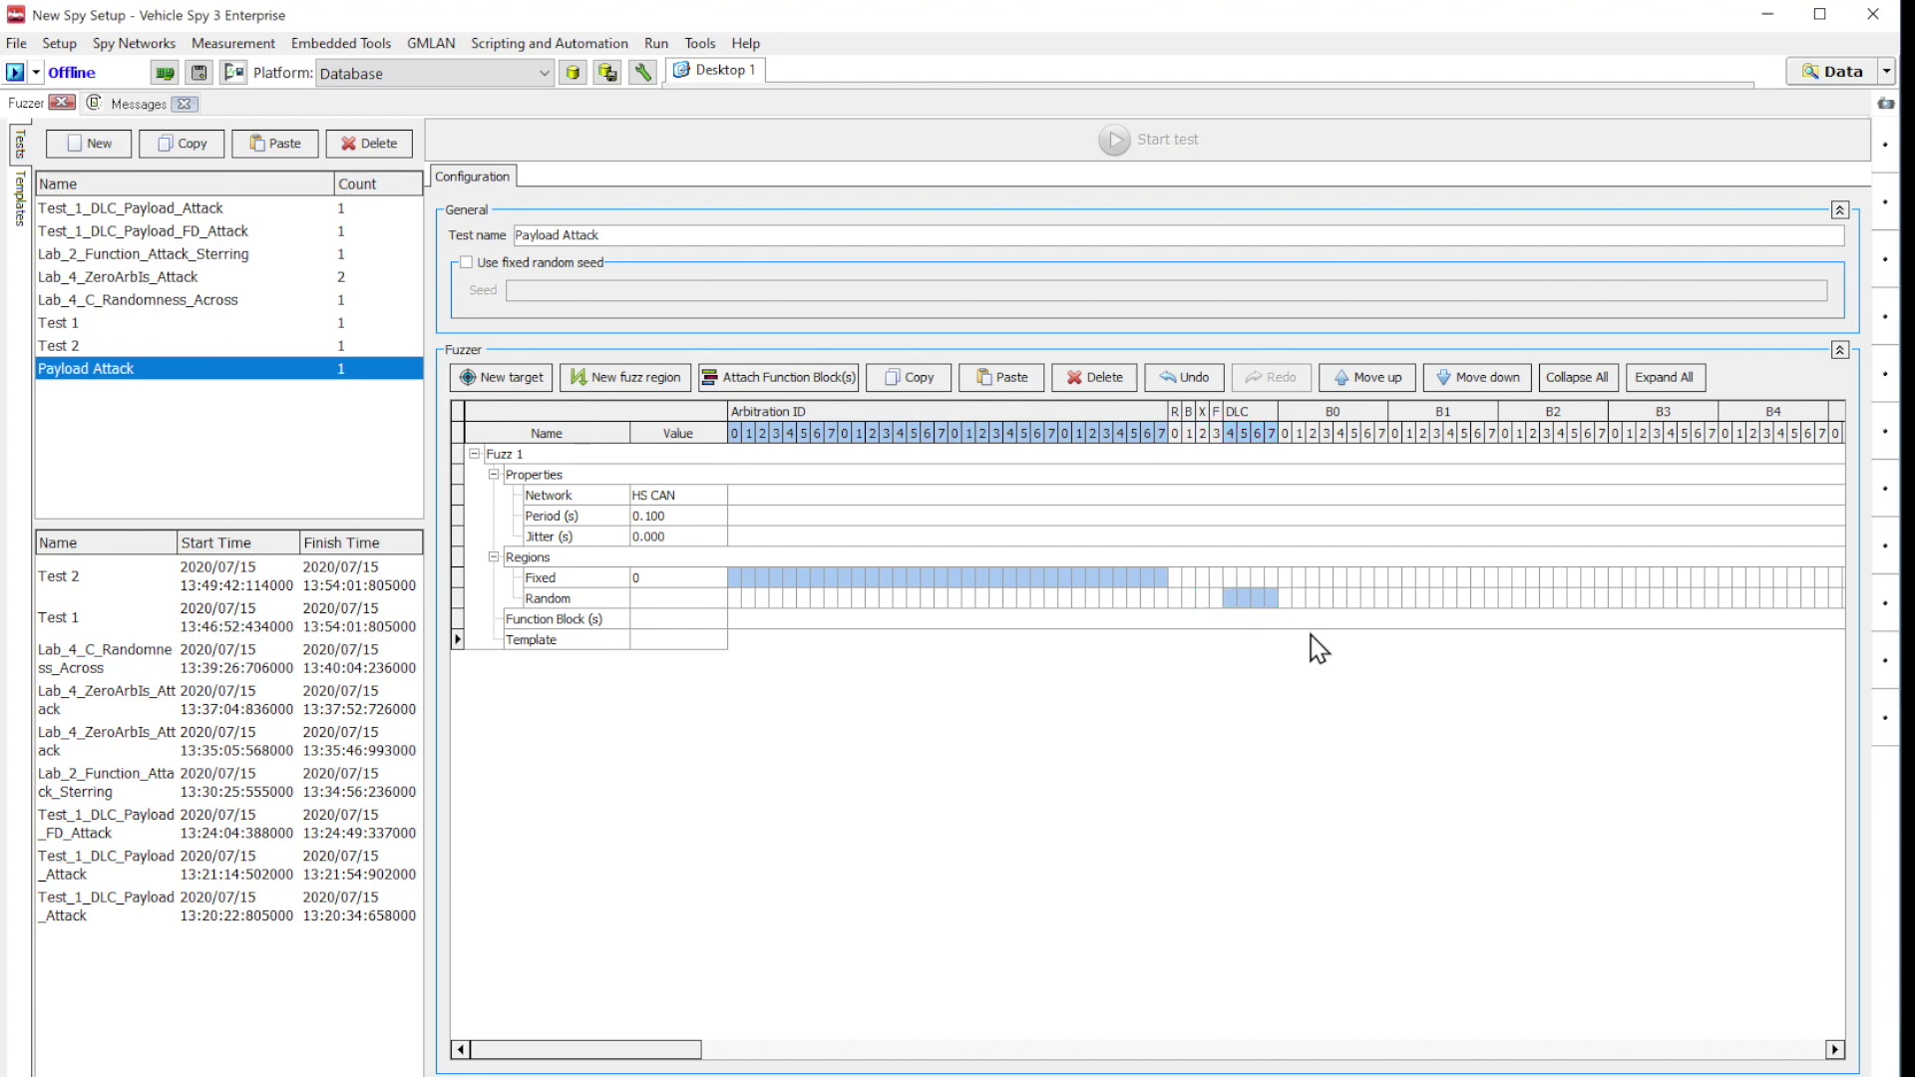
click(626, 376)
click(699, 445)
mouse_move(1284, 619)
mouse_down()
mouse_move(1386, 619)
mouse_move(1121, 618)
mouse_up()
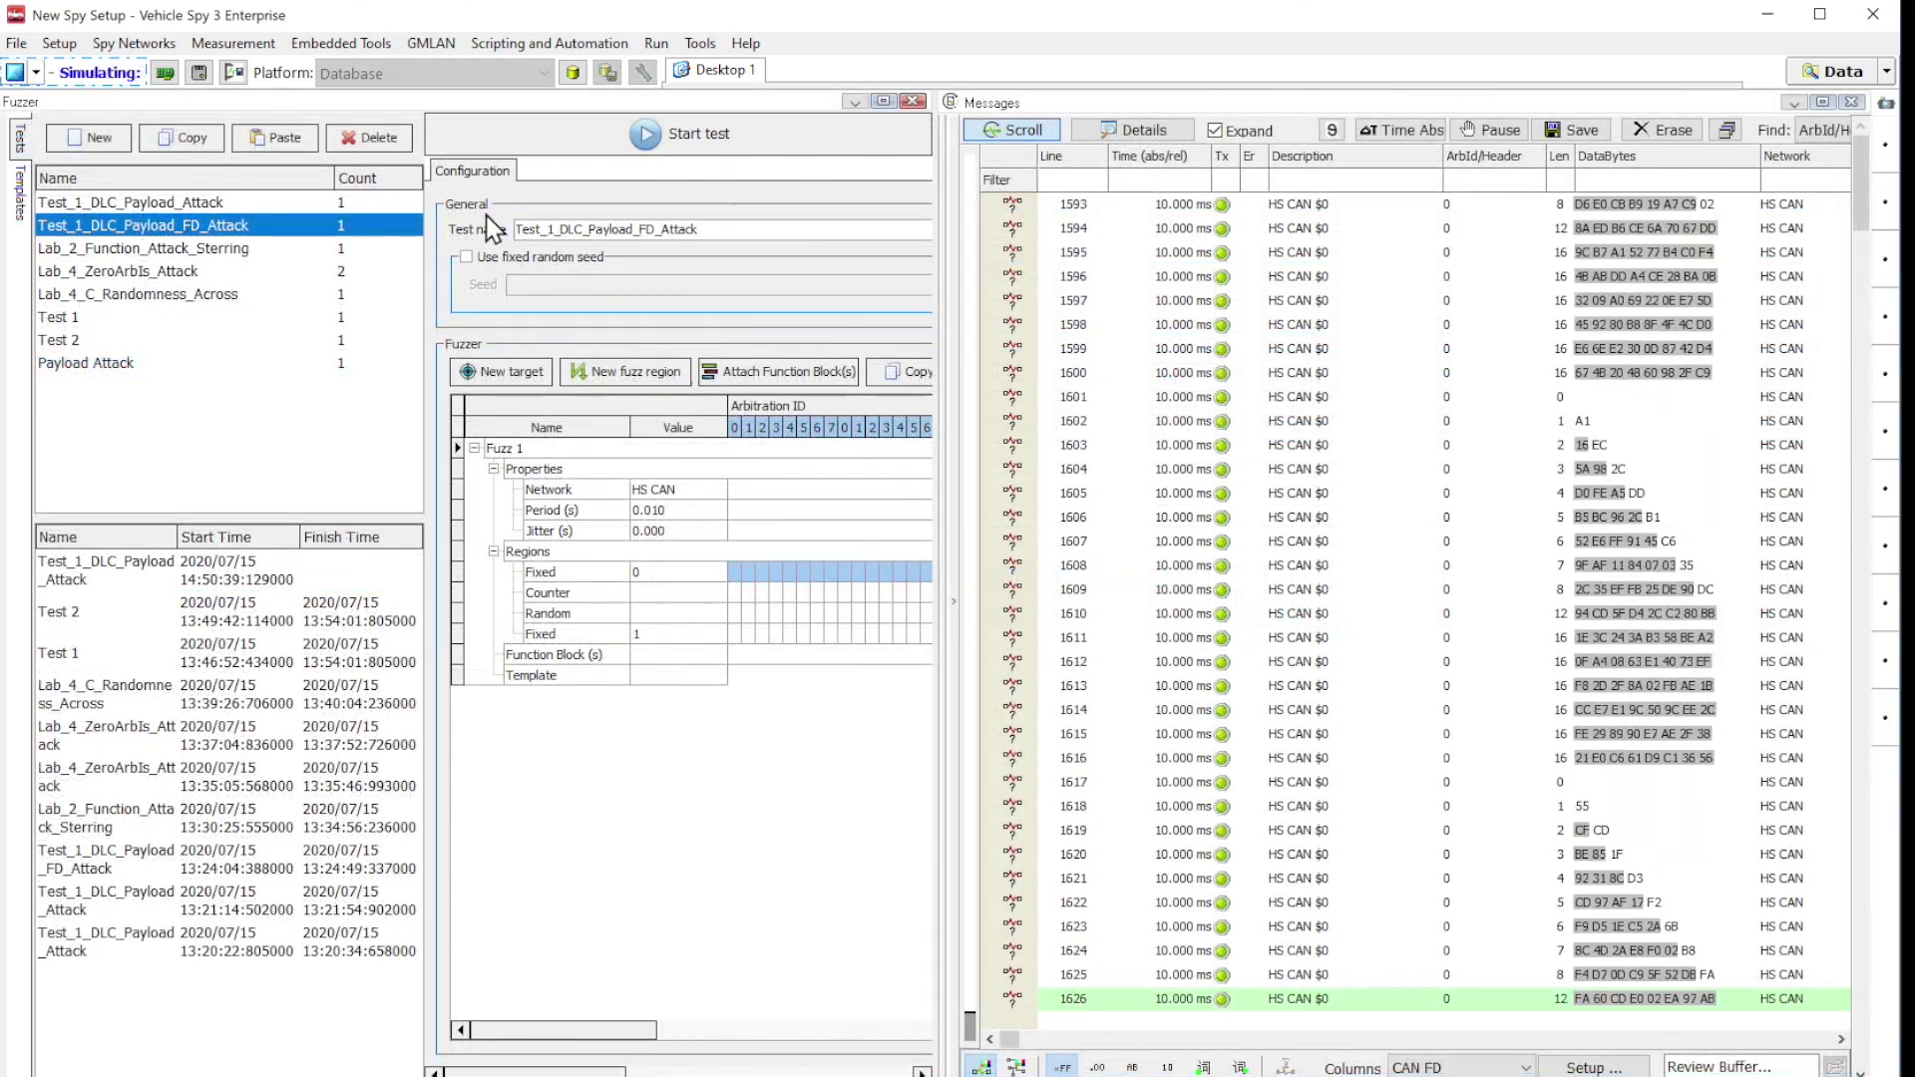
Start the Test_1_DLC_Payload_FD_Attack fuzz test run
click(626, 148)
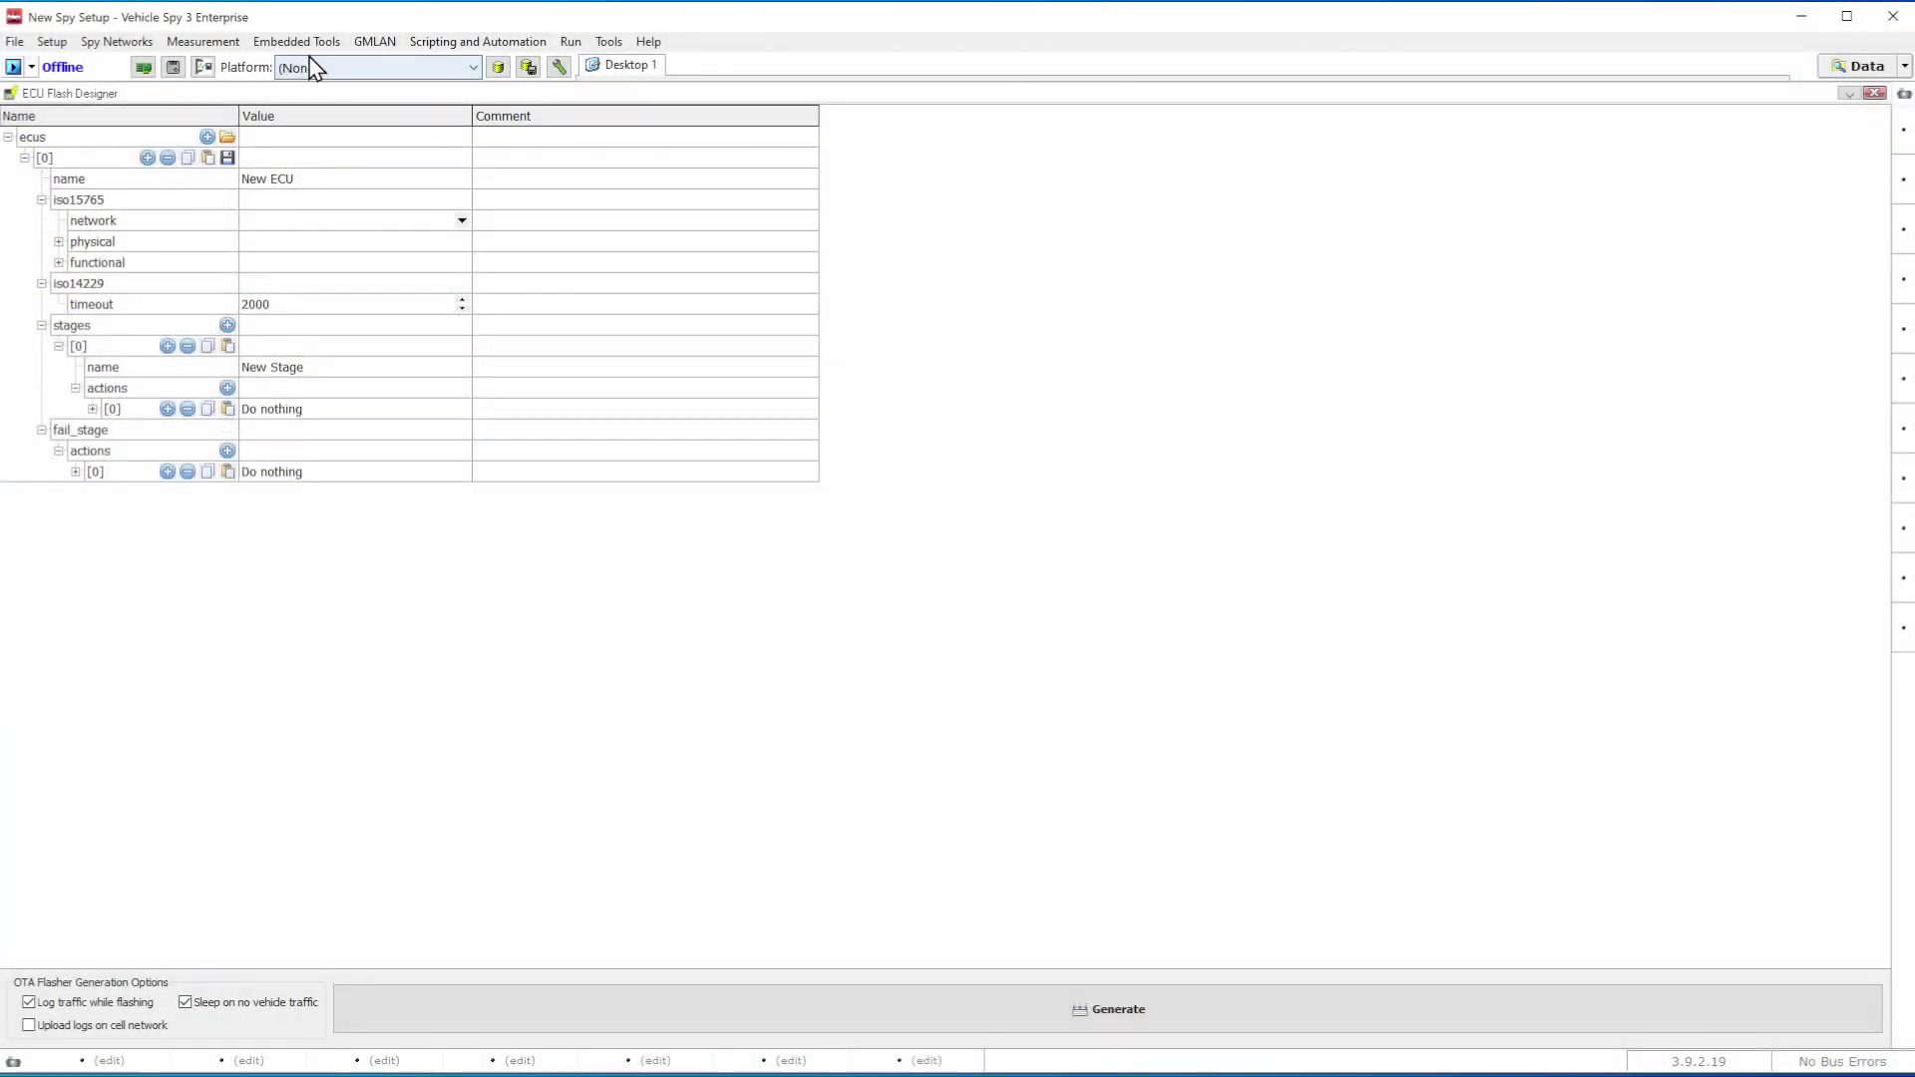
Dock the ECU Flash Manager beside the designer and add a new flasher on HS CAN
click(307, 47)
mouse_move(332, 83)
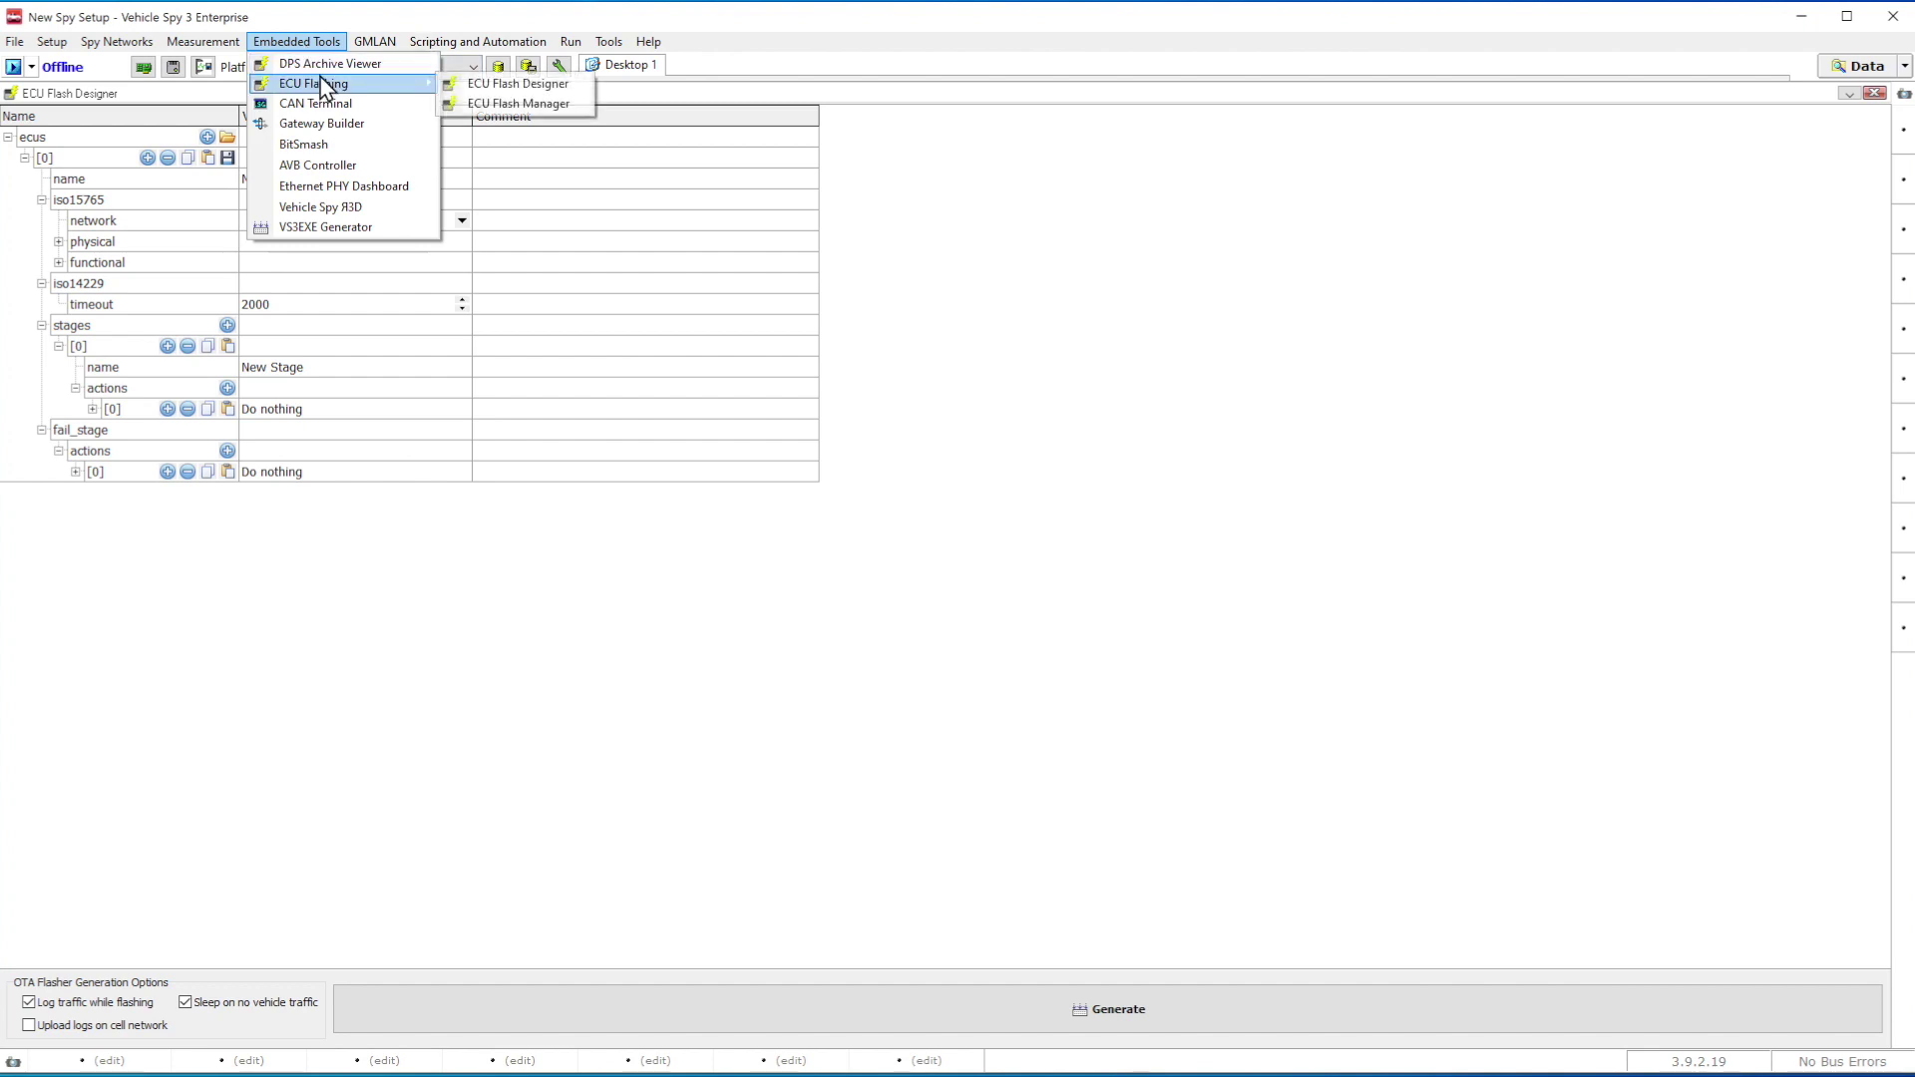
click(493, 105)
drag(361, 104, 16, 569)
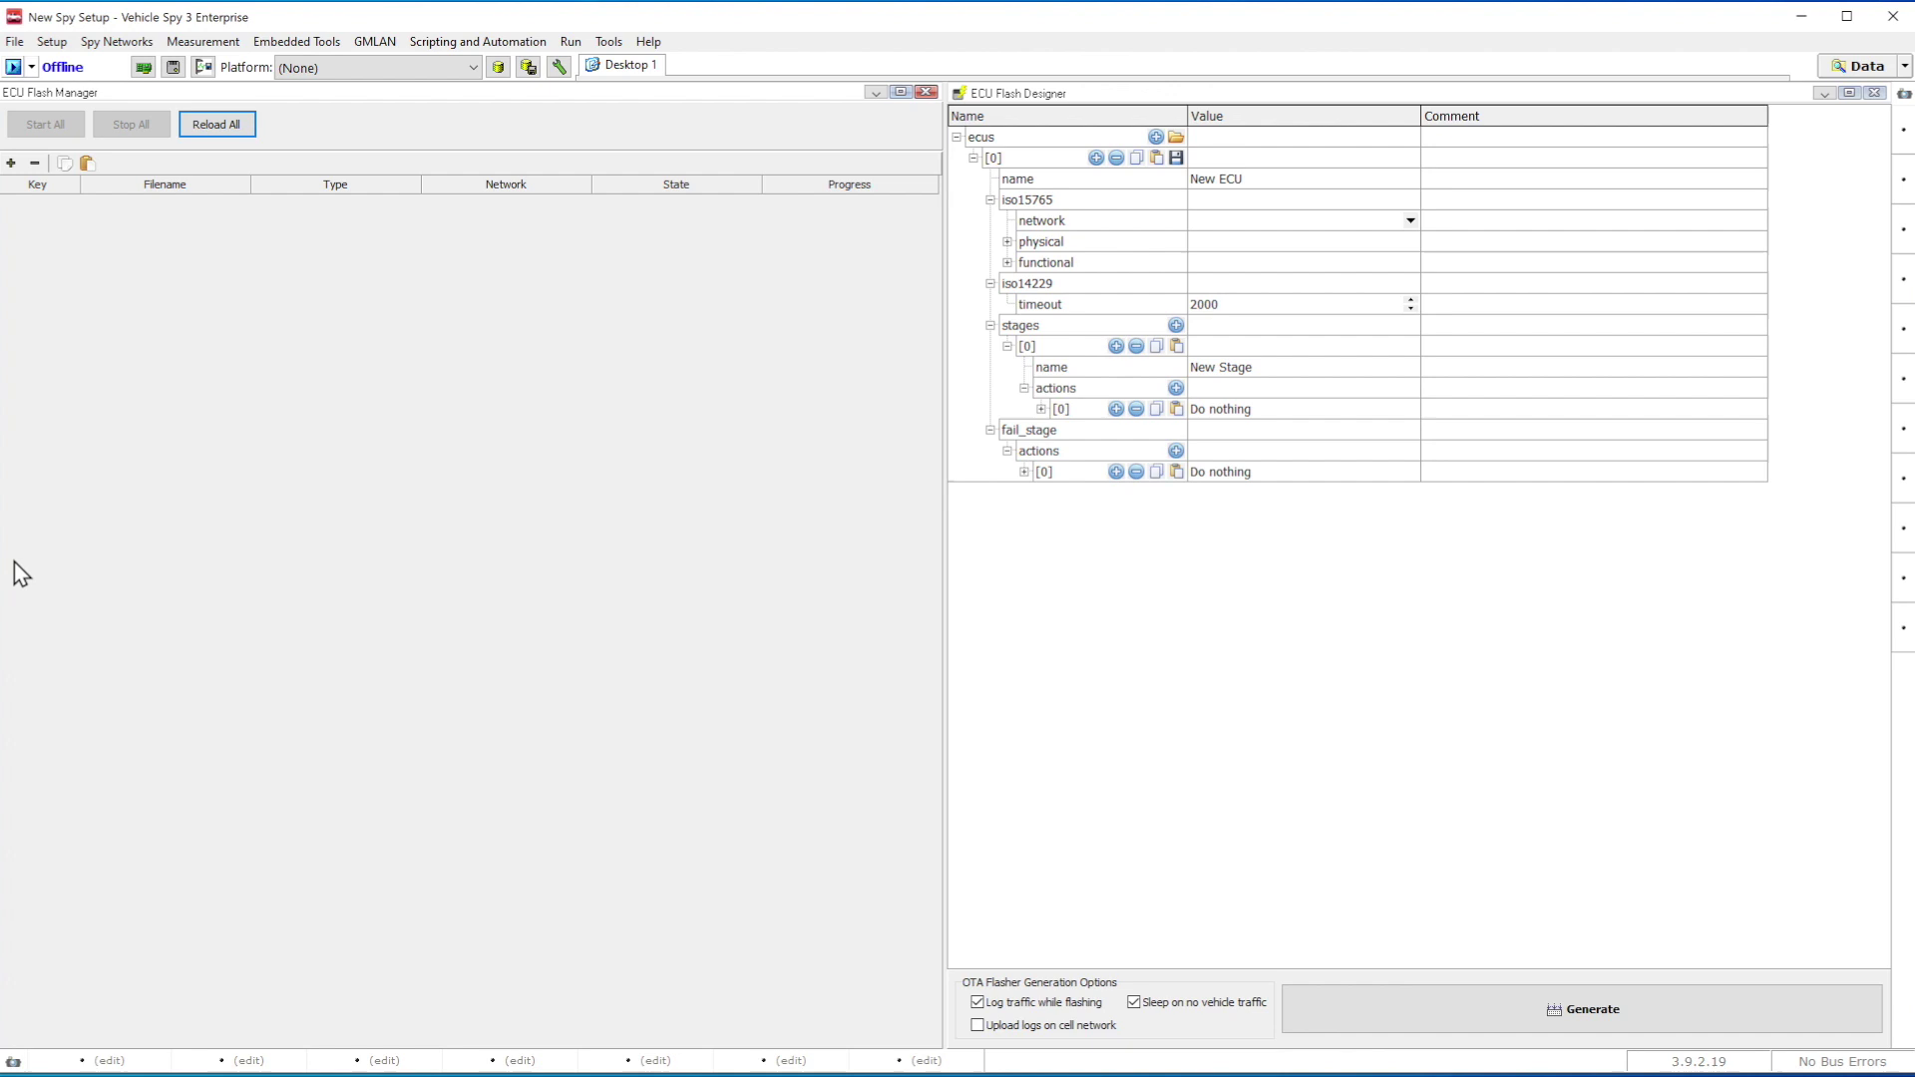
right_click(20, 221)
click(203, 242)
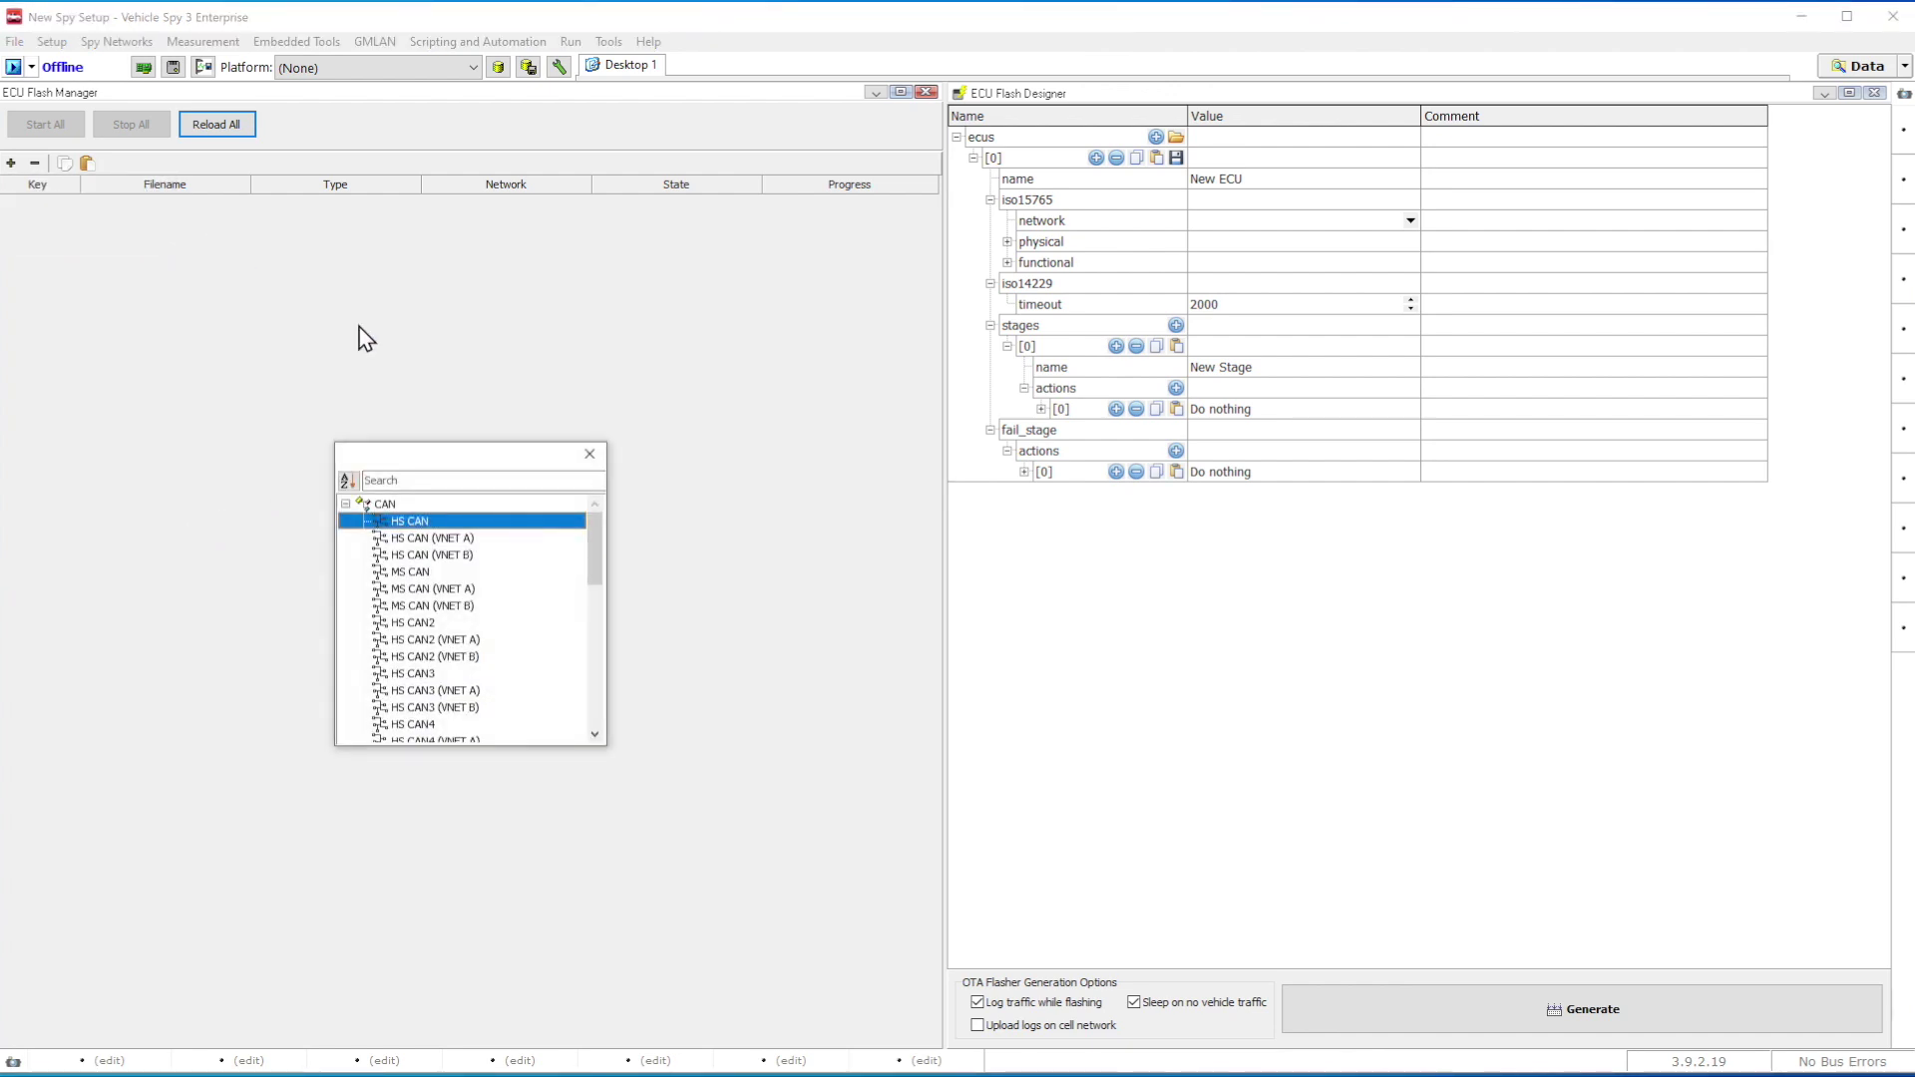
click(465, 526)
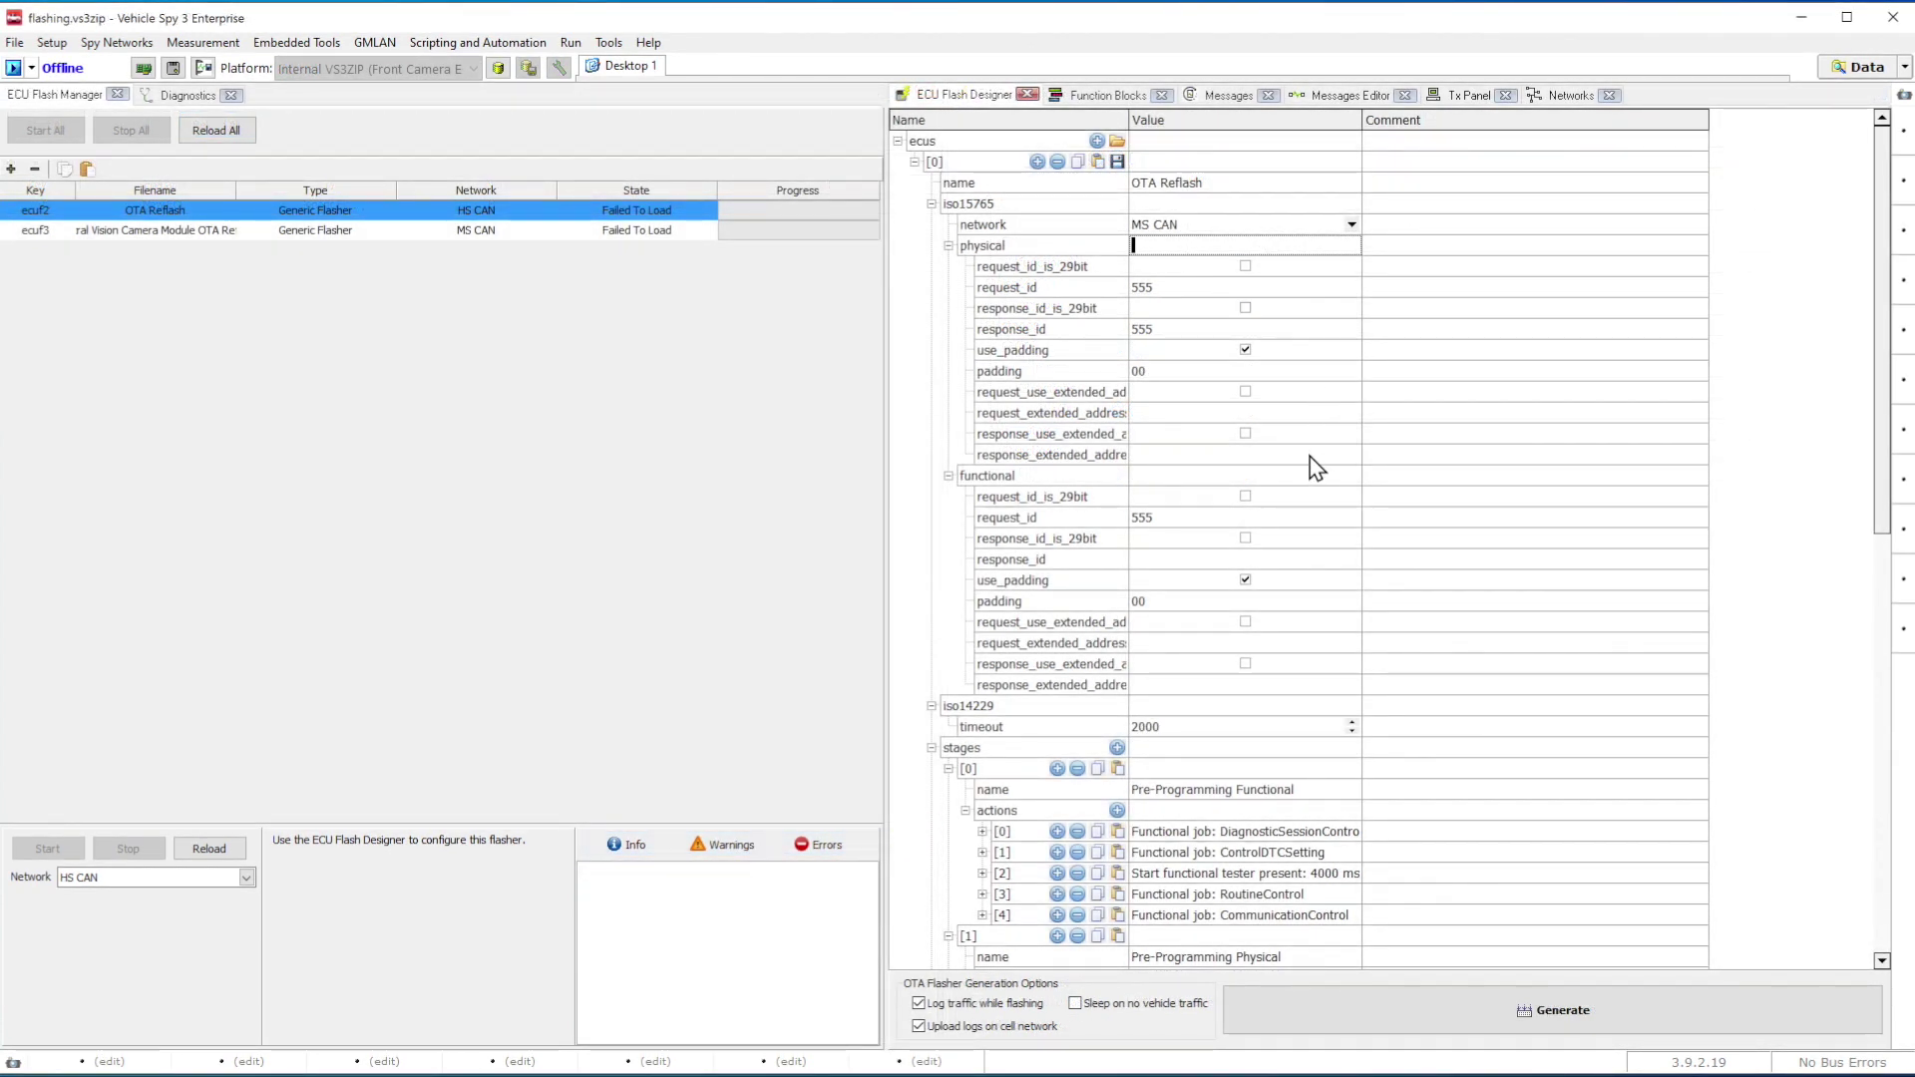
Scroll through the OTA Reflash stage tree from Pre-Programming Physical to Post-Programming
scroll(1698, 456, down, 1)
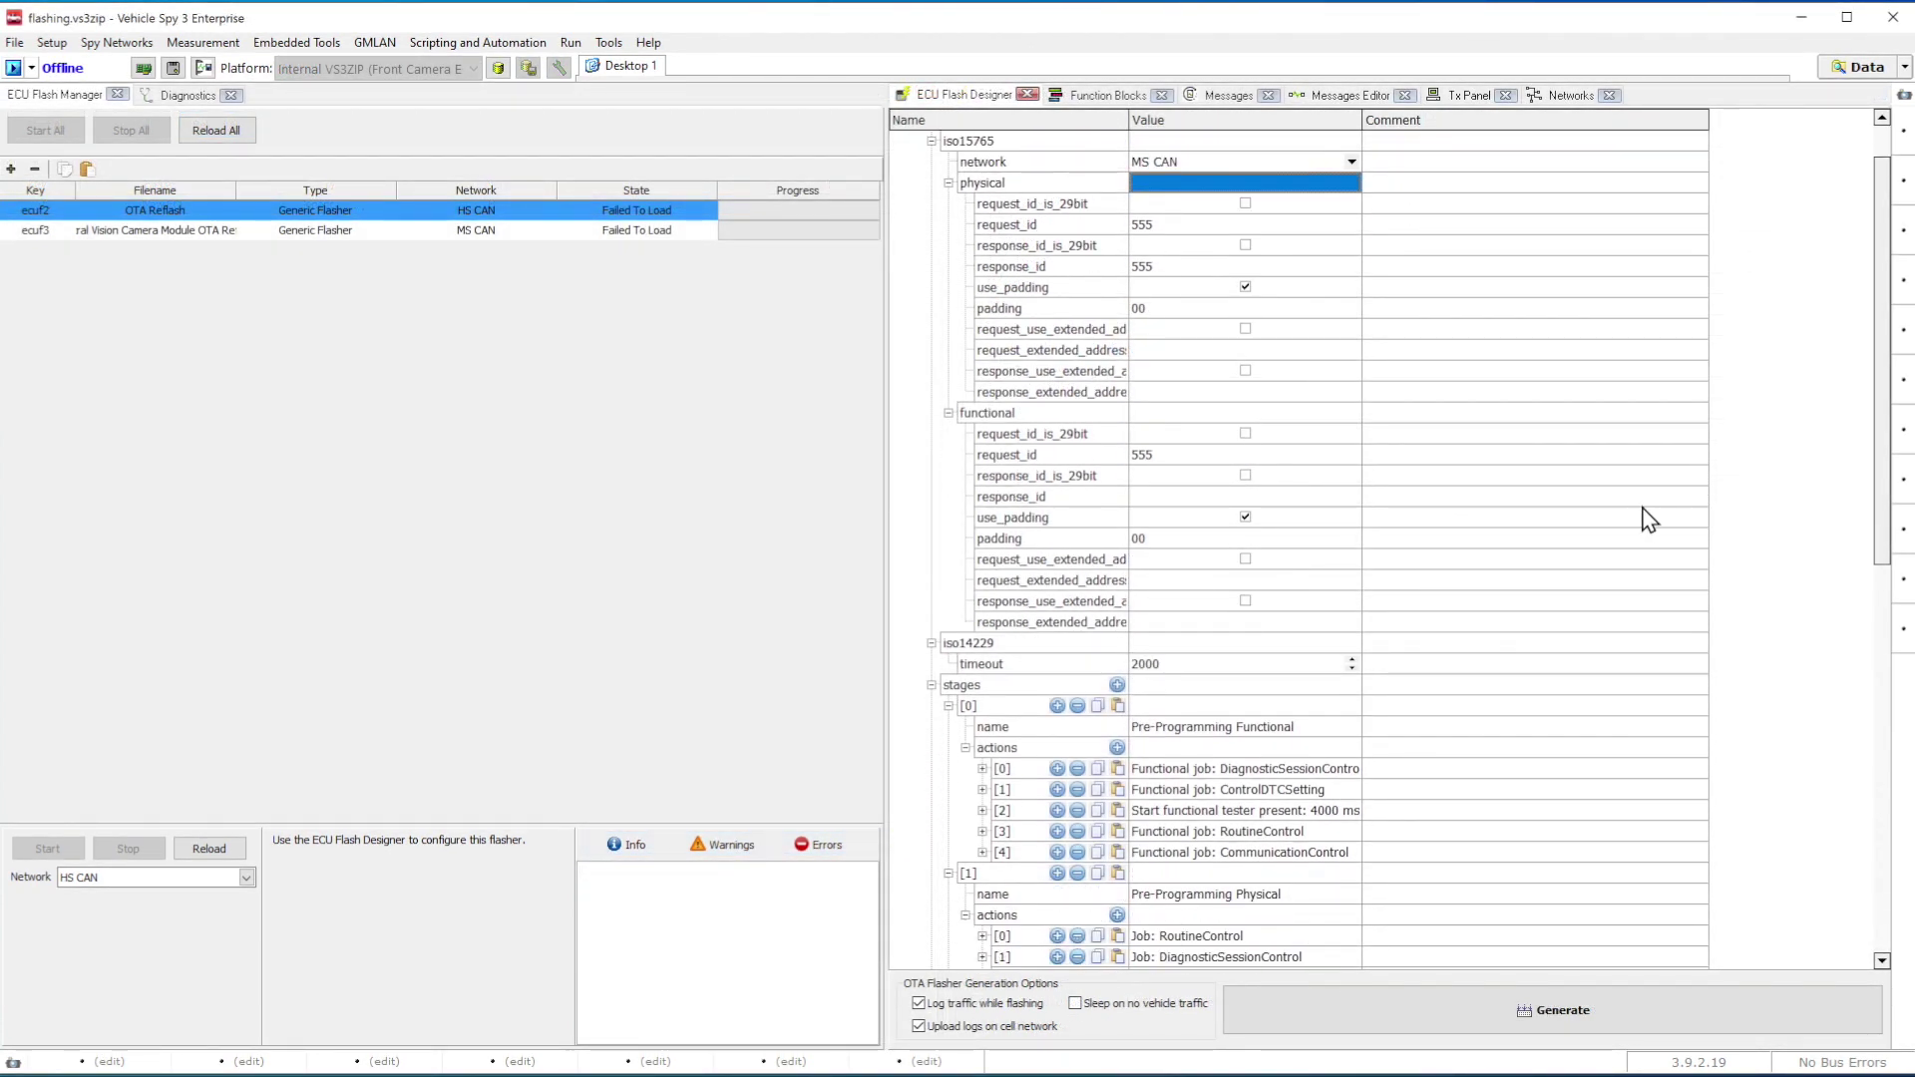
scroll(1559, 566, down, 1)
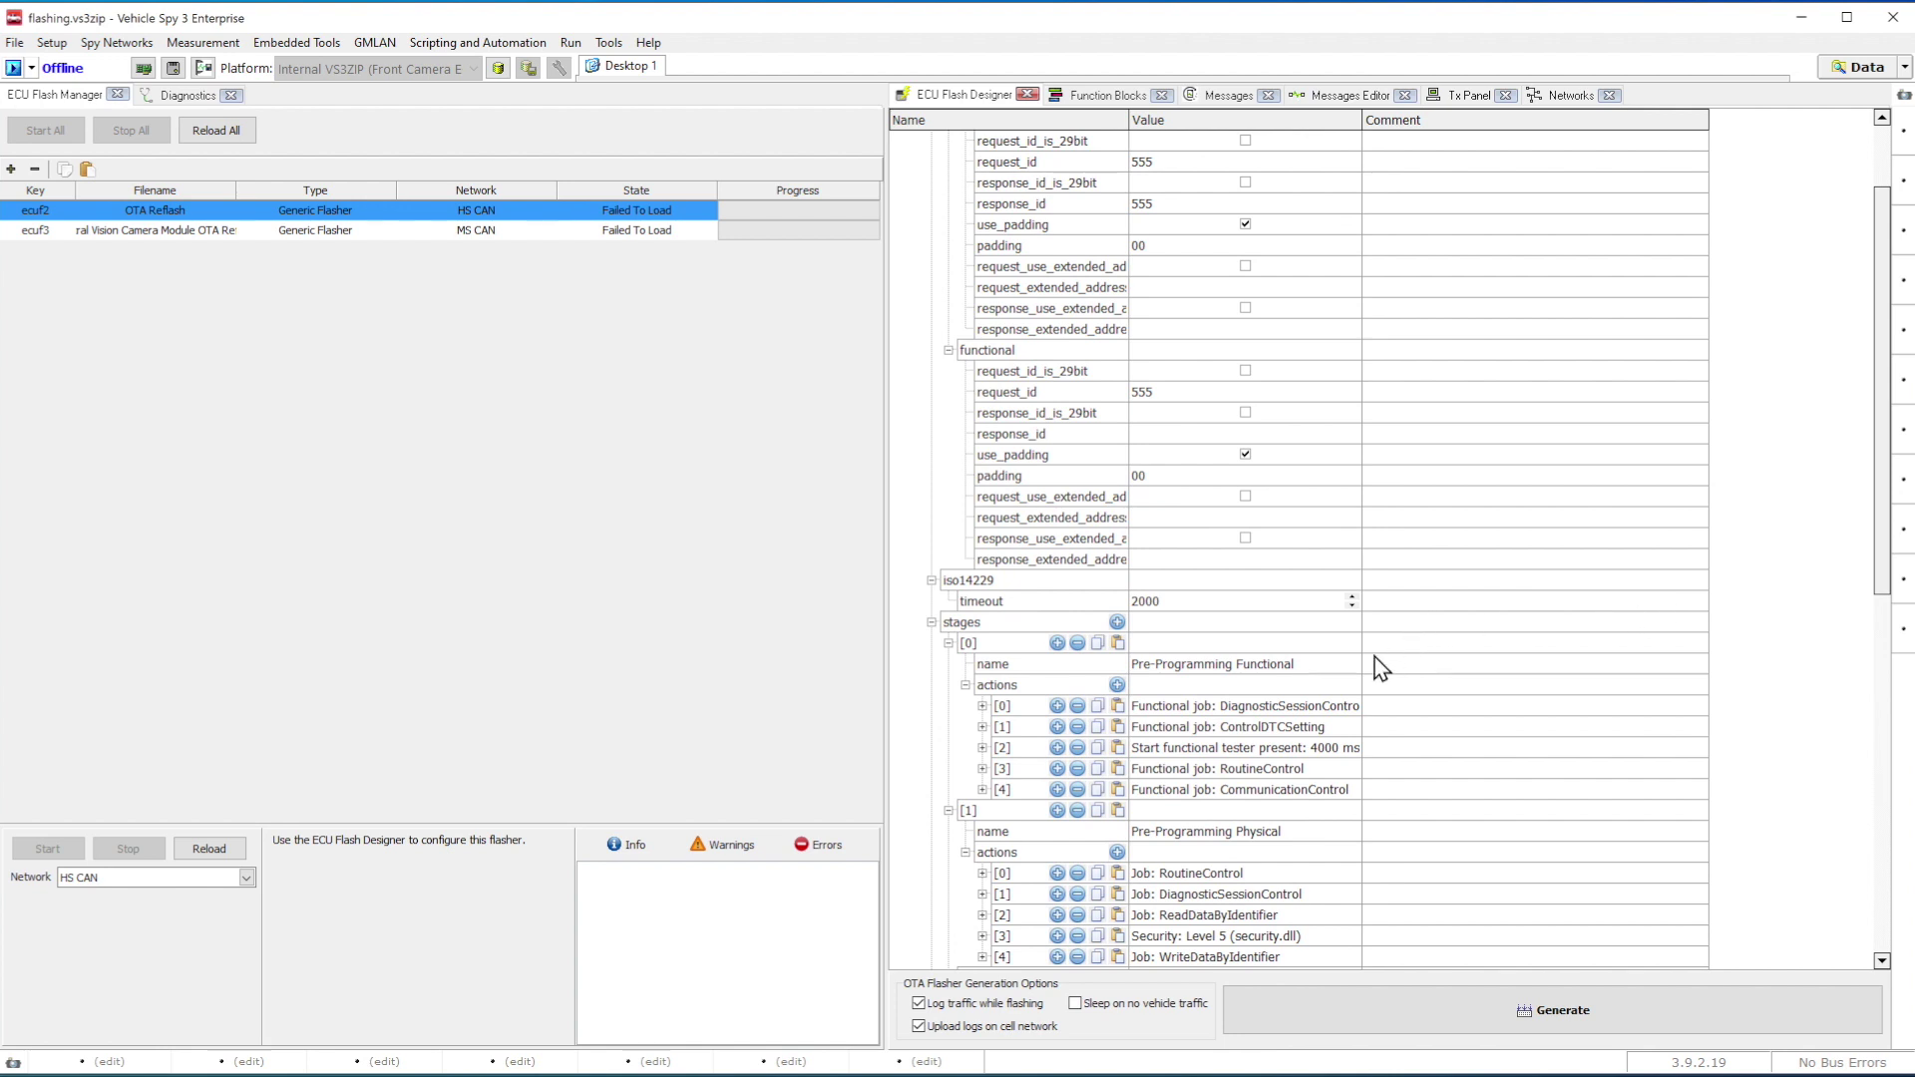
scroll(1381, 668, down, 1)
scroll(1314, 688, down, 1)
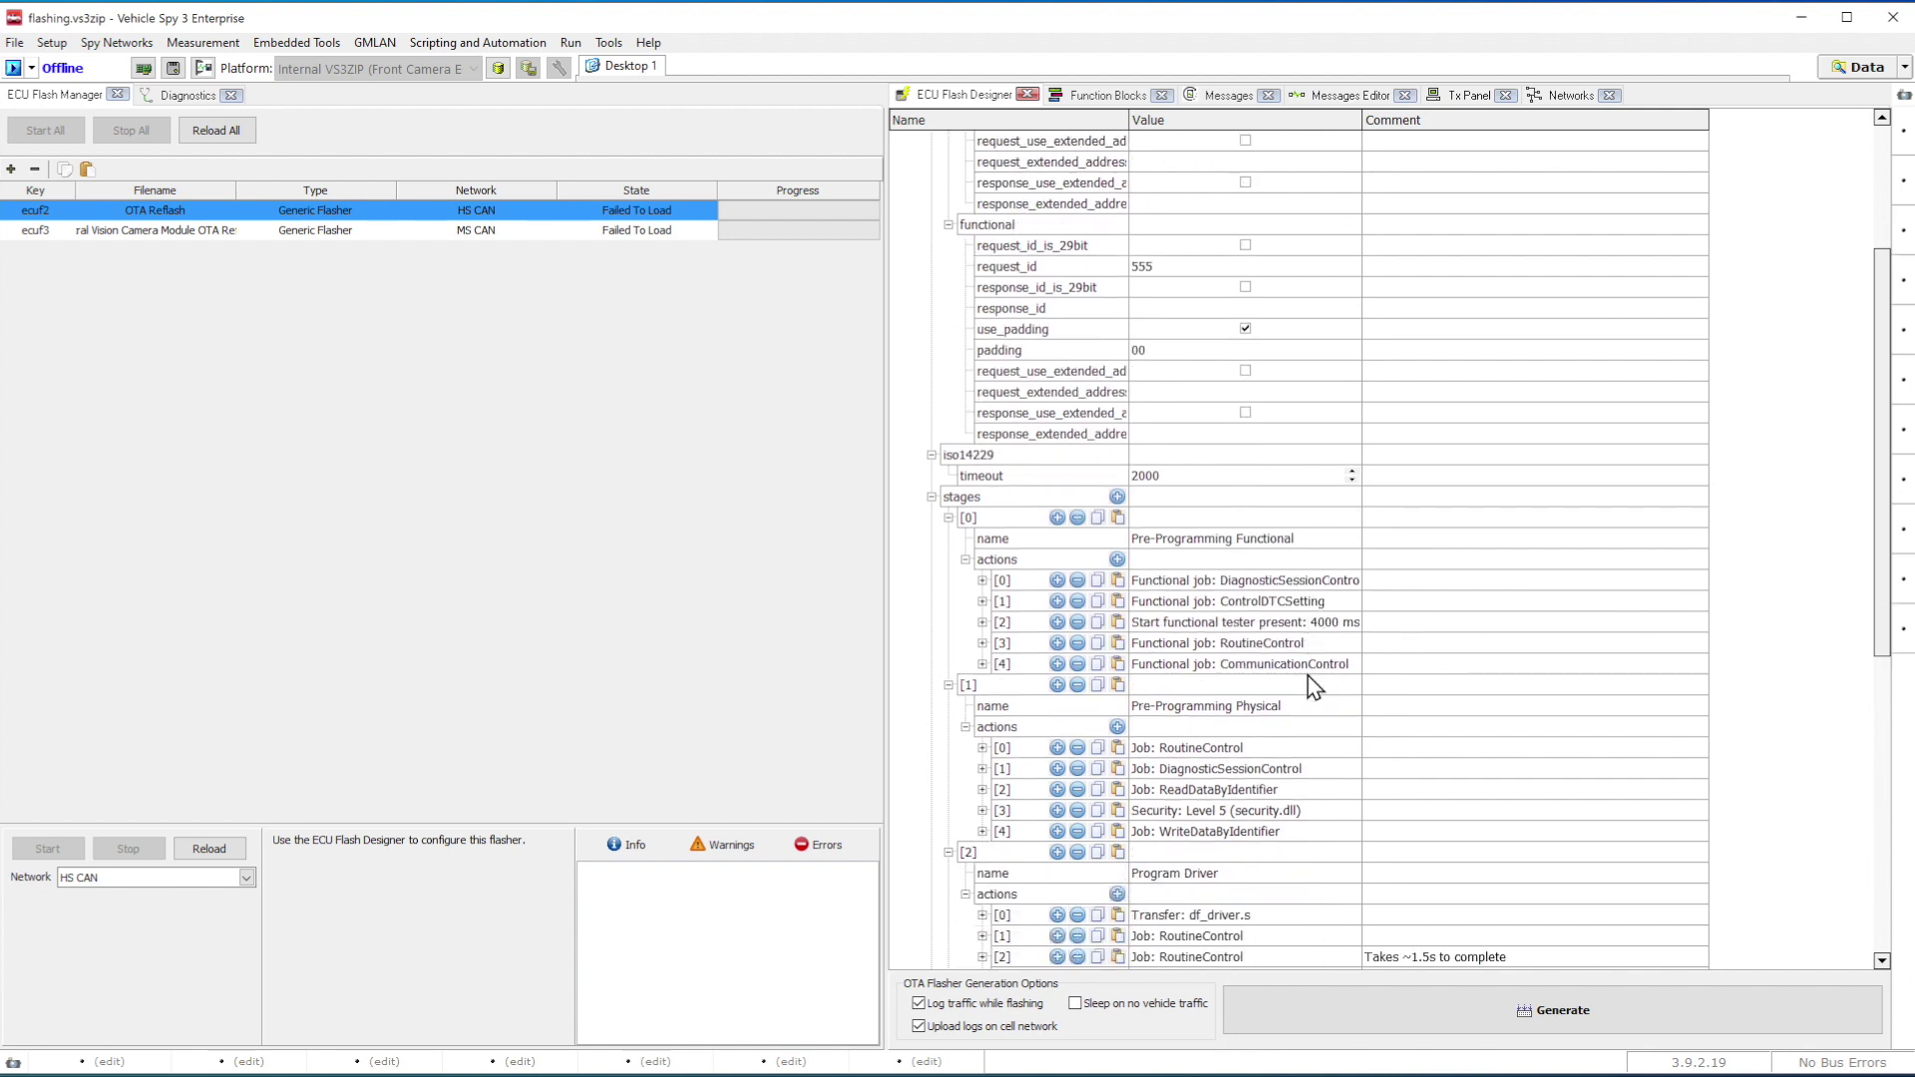
scroll(1315, 689, down, 1)
scroll(1315, 688, down, 1)
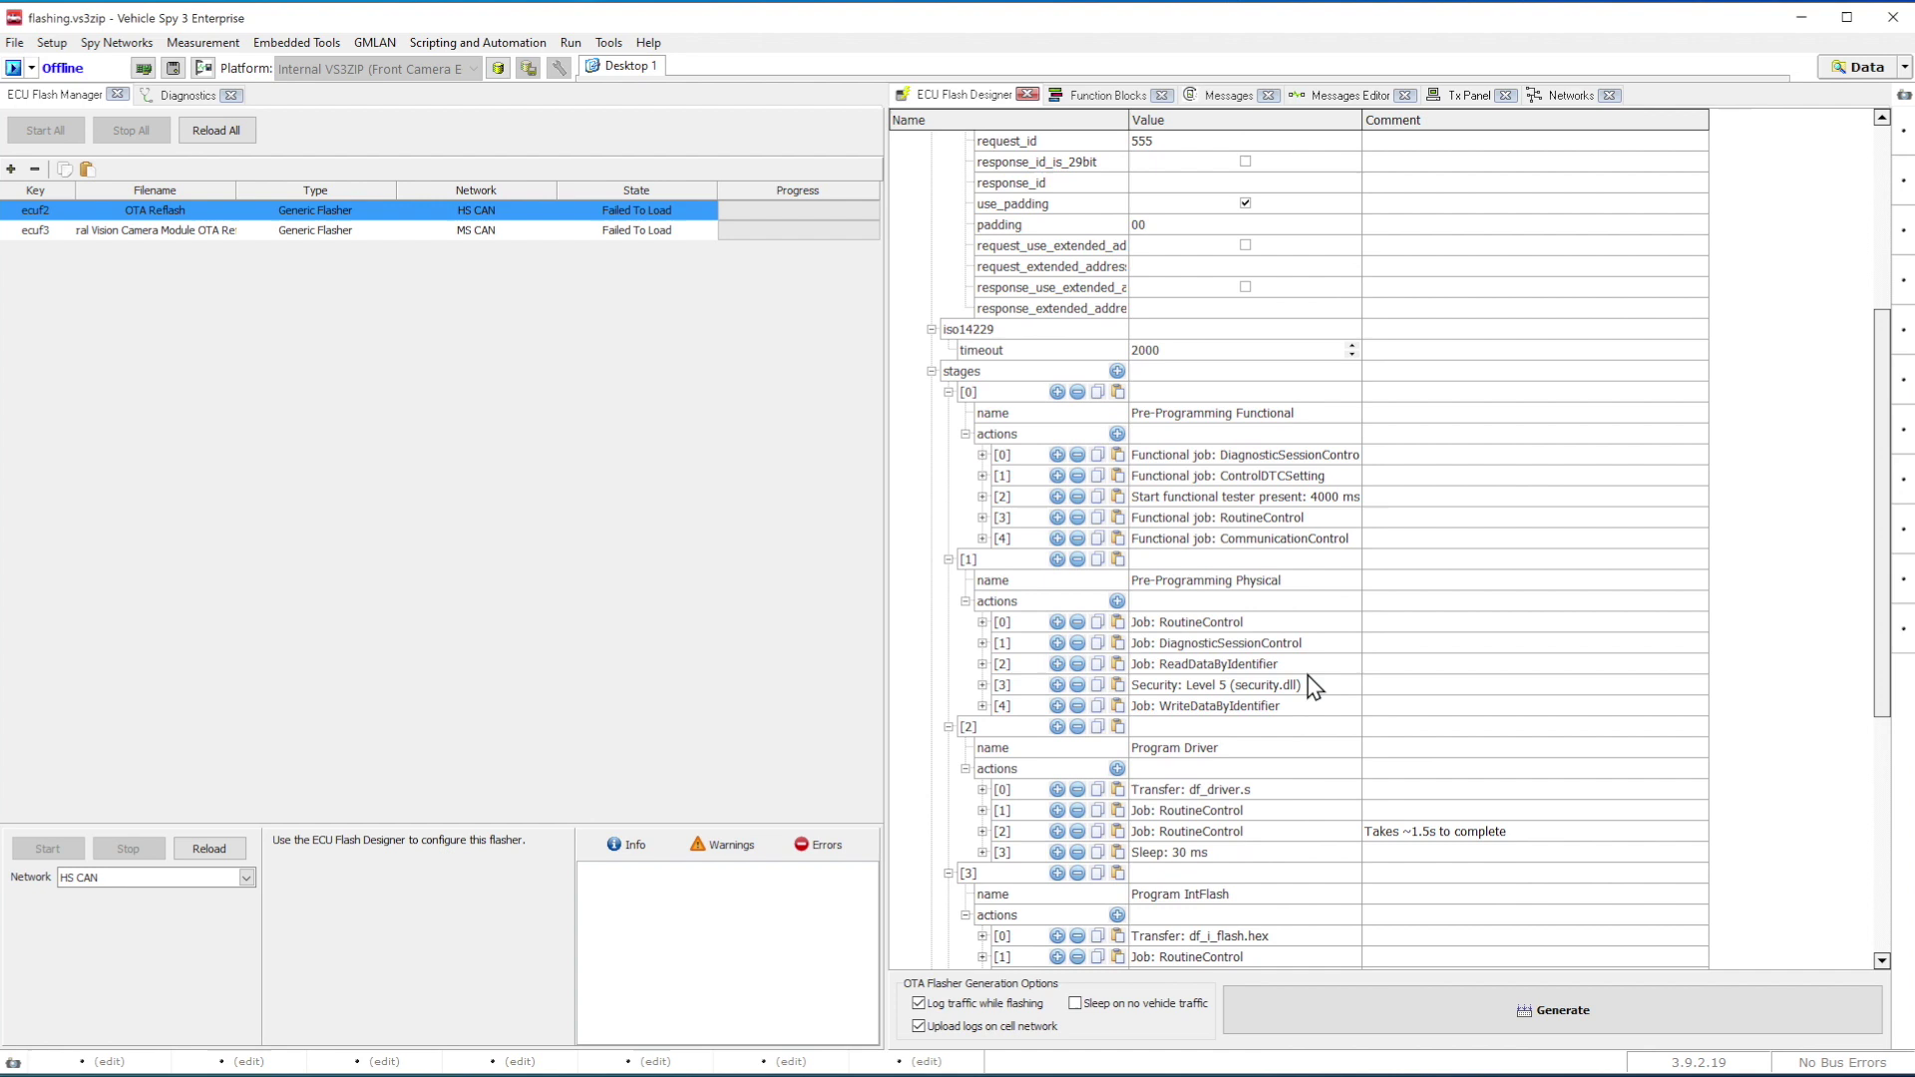
scroll(1314, 689, down, 1)
scroll(1314, 688, down, 1)
scroll(1315, 688, down, 1)
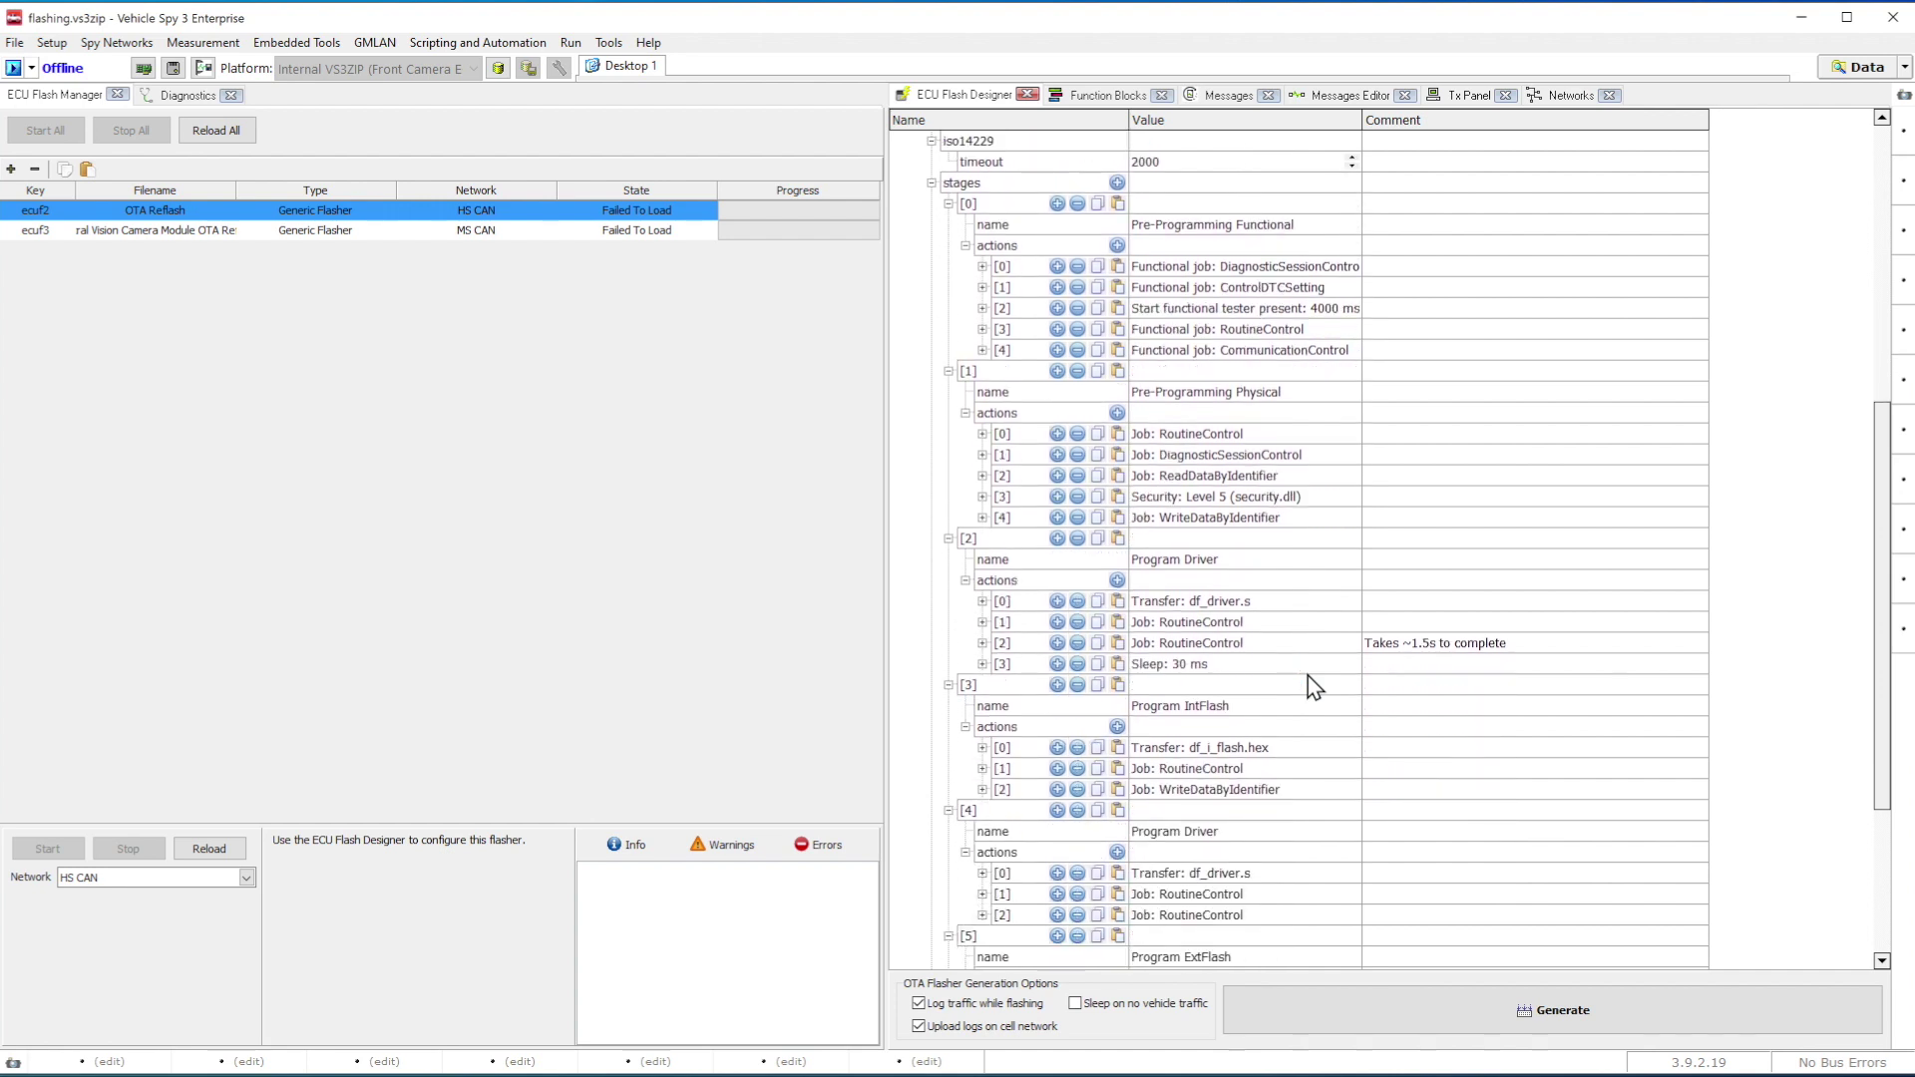
scroll(1315, 688, down, 1)
scroll(1314, 689, down, 1)
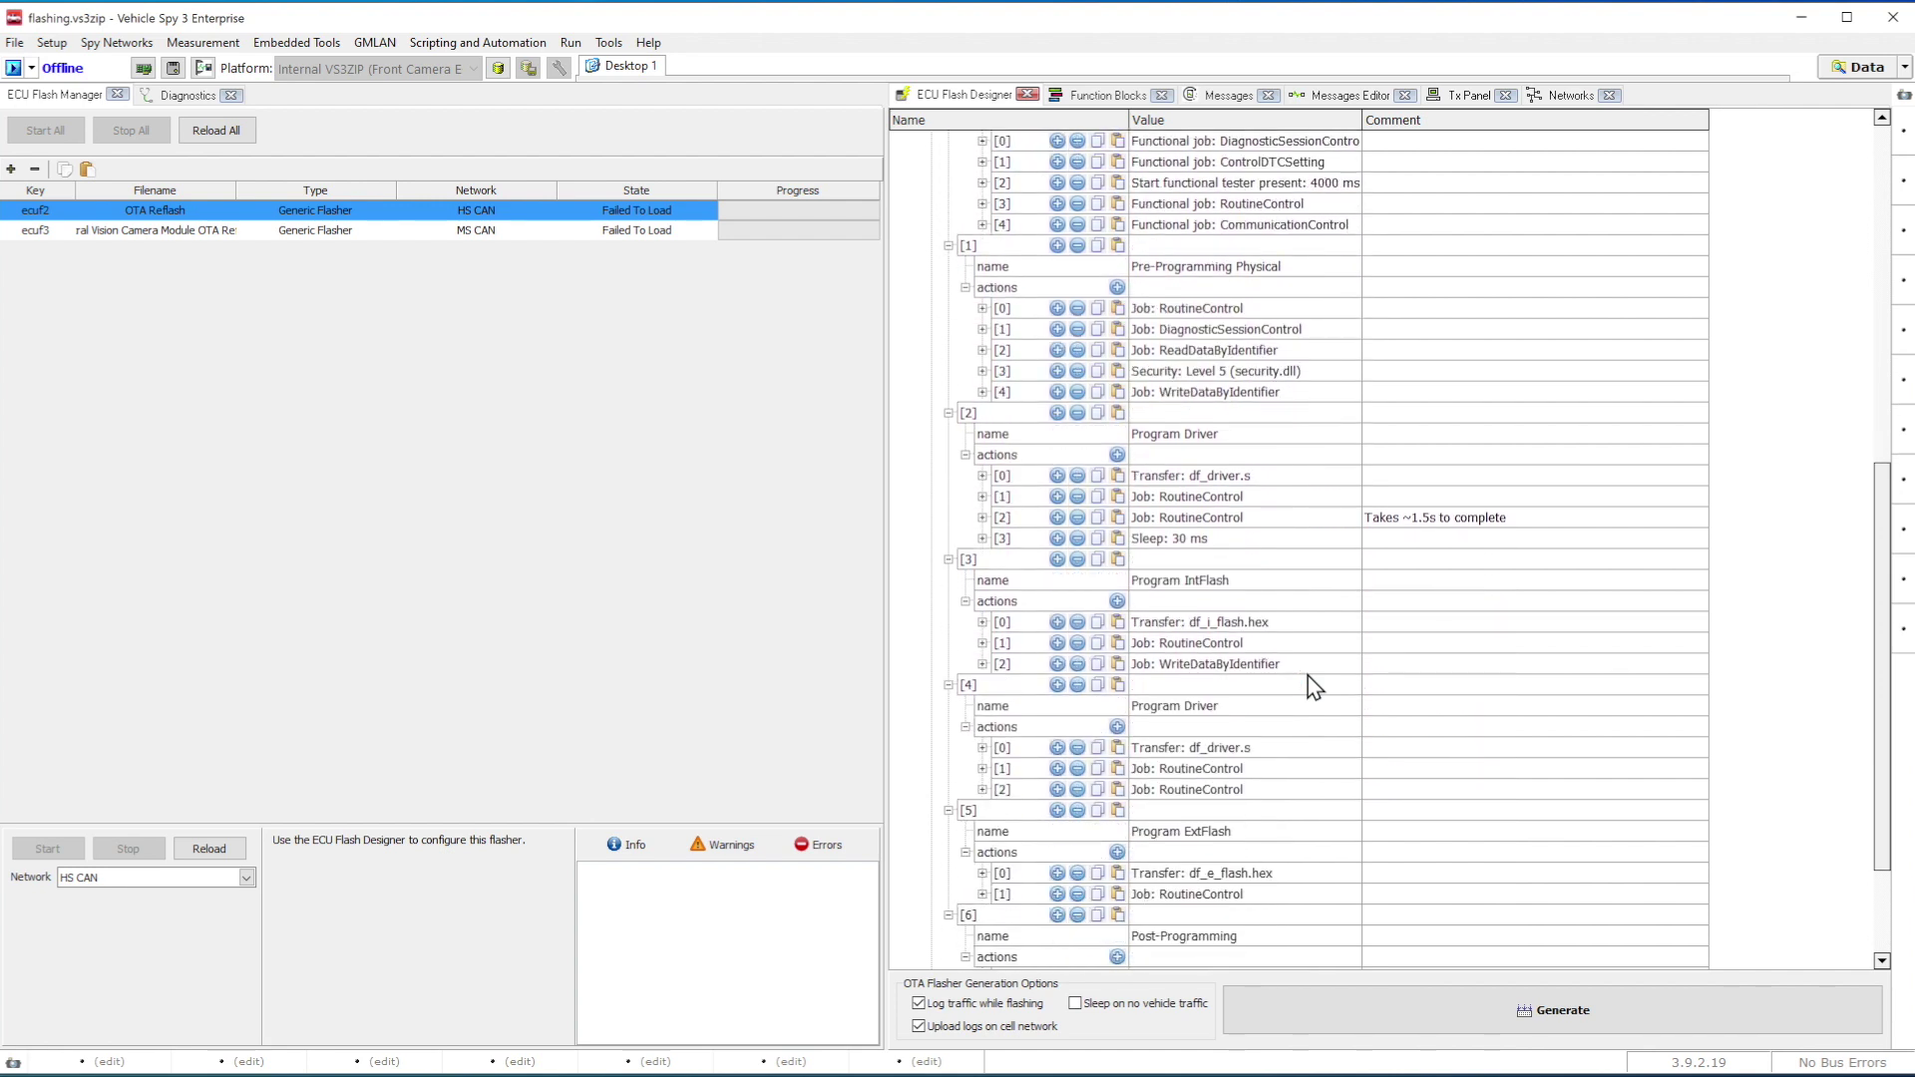
scroll(1315, 689, down, 1)
scroll(1314, 688, down, 1)
scroll(1314, 688, down, 1)
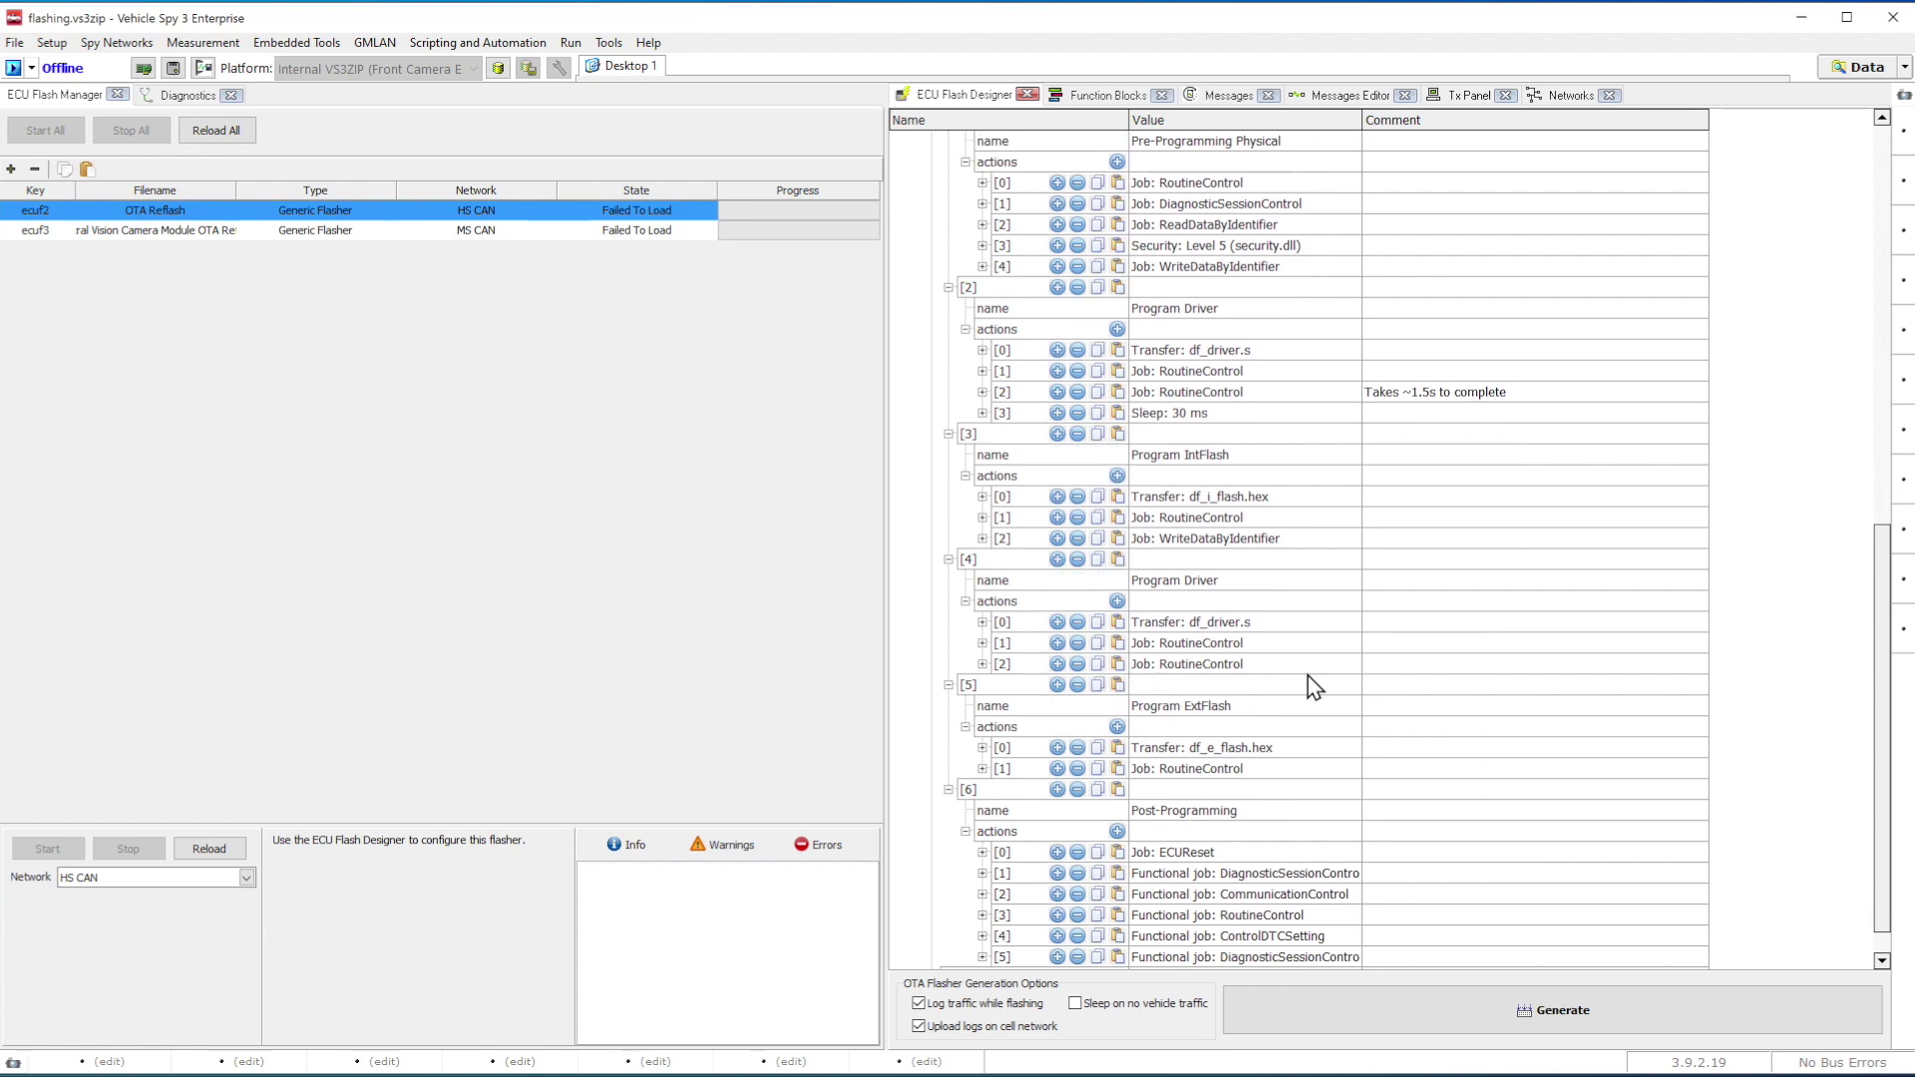
scroll(1315, 688, down, 1)
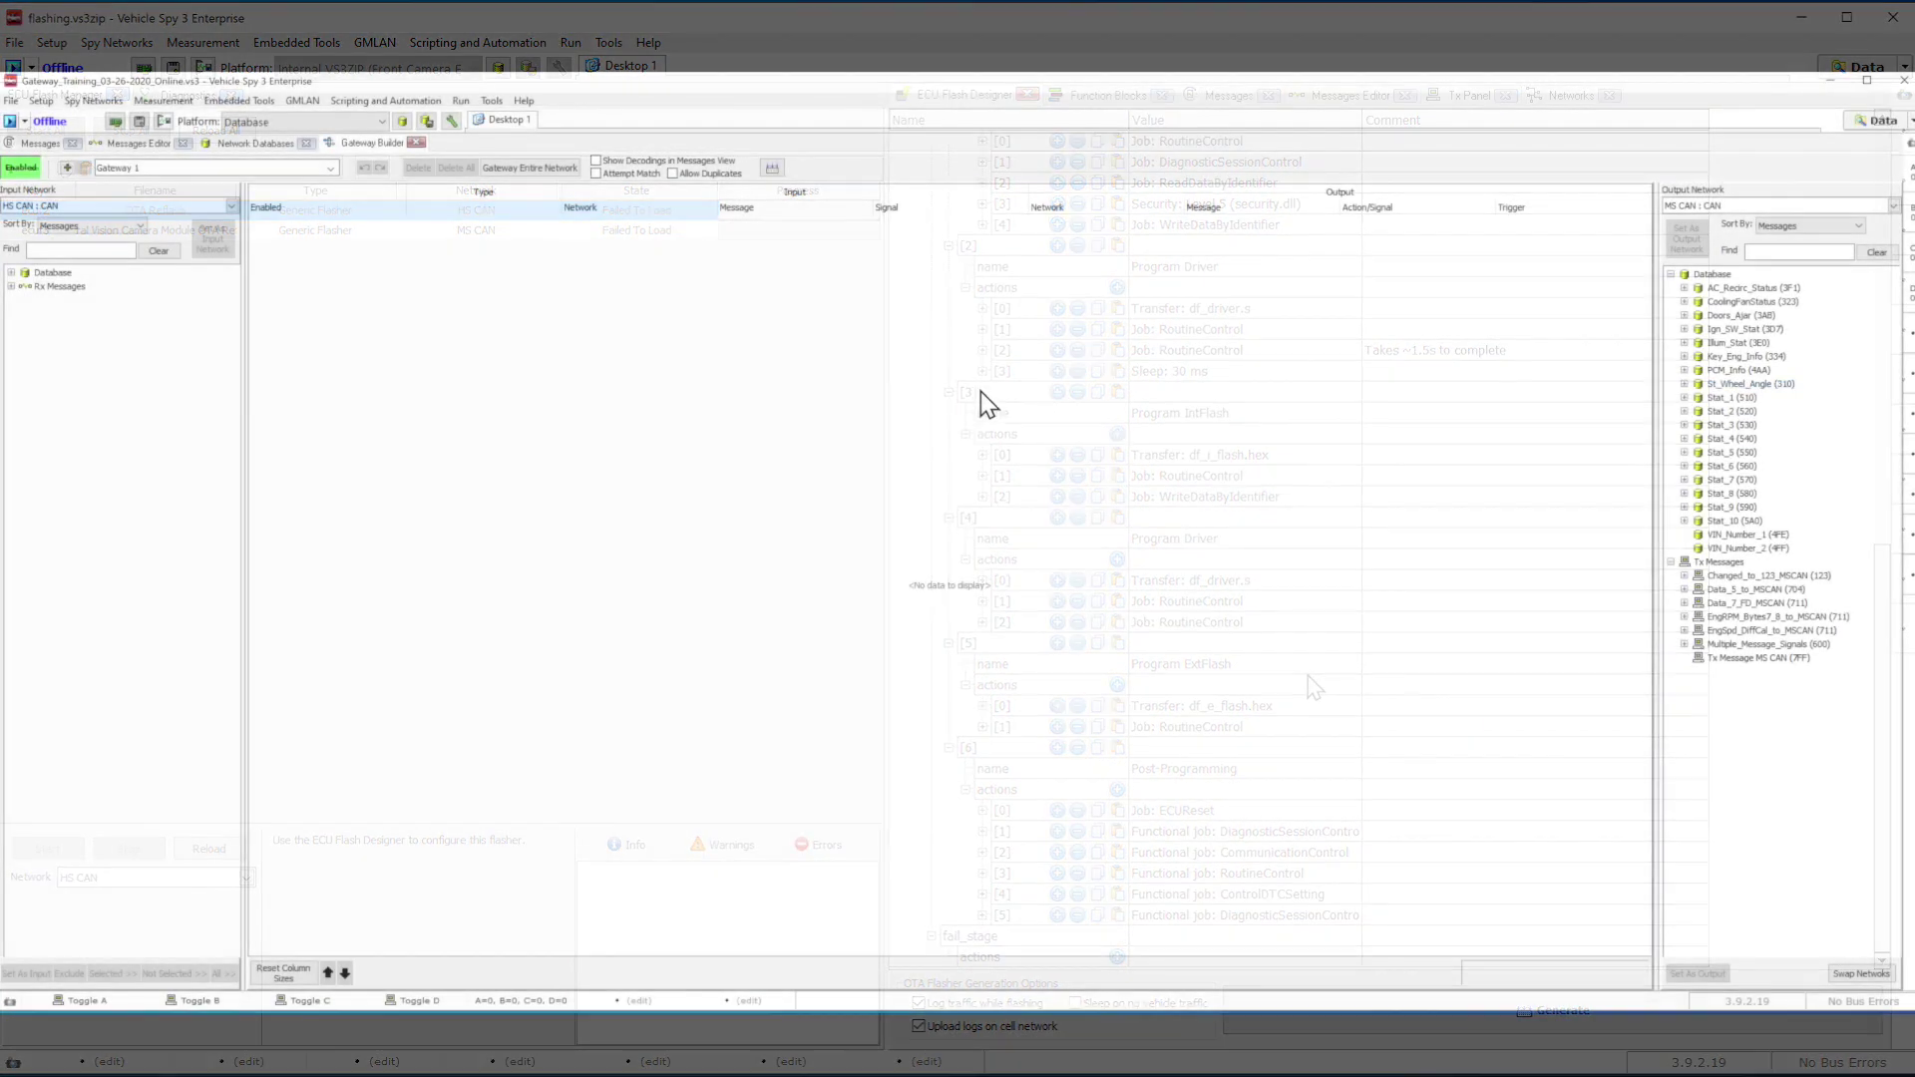
Add HS-to-MS CAN gateway items for bottom_right_knob and Steering_Wheel_Angle, triggered on Target_Speed
click(12, 272)
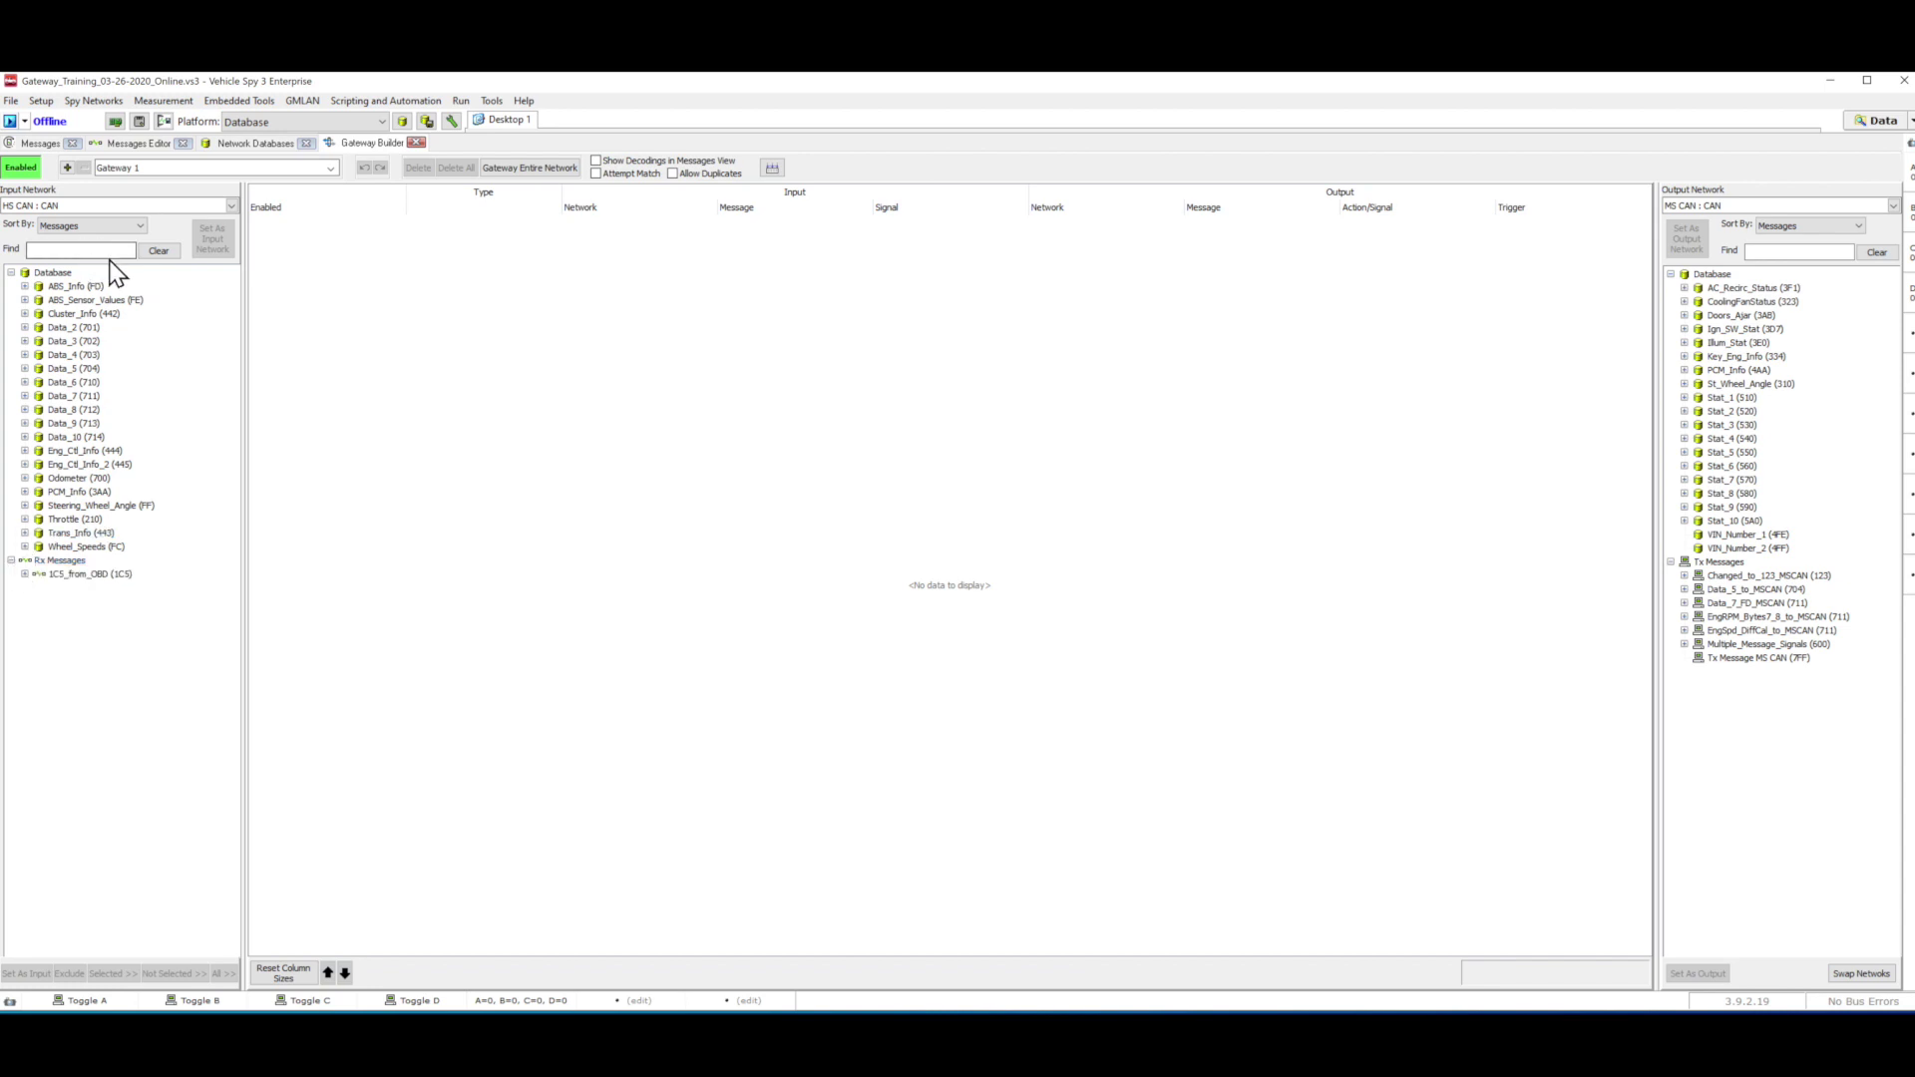
click(532, 168)
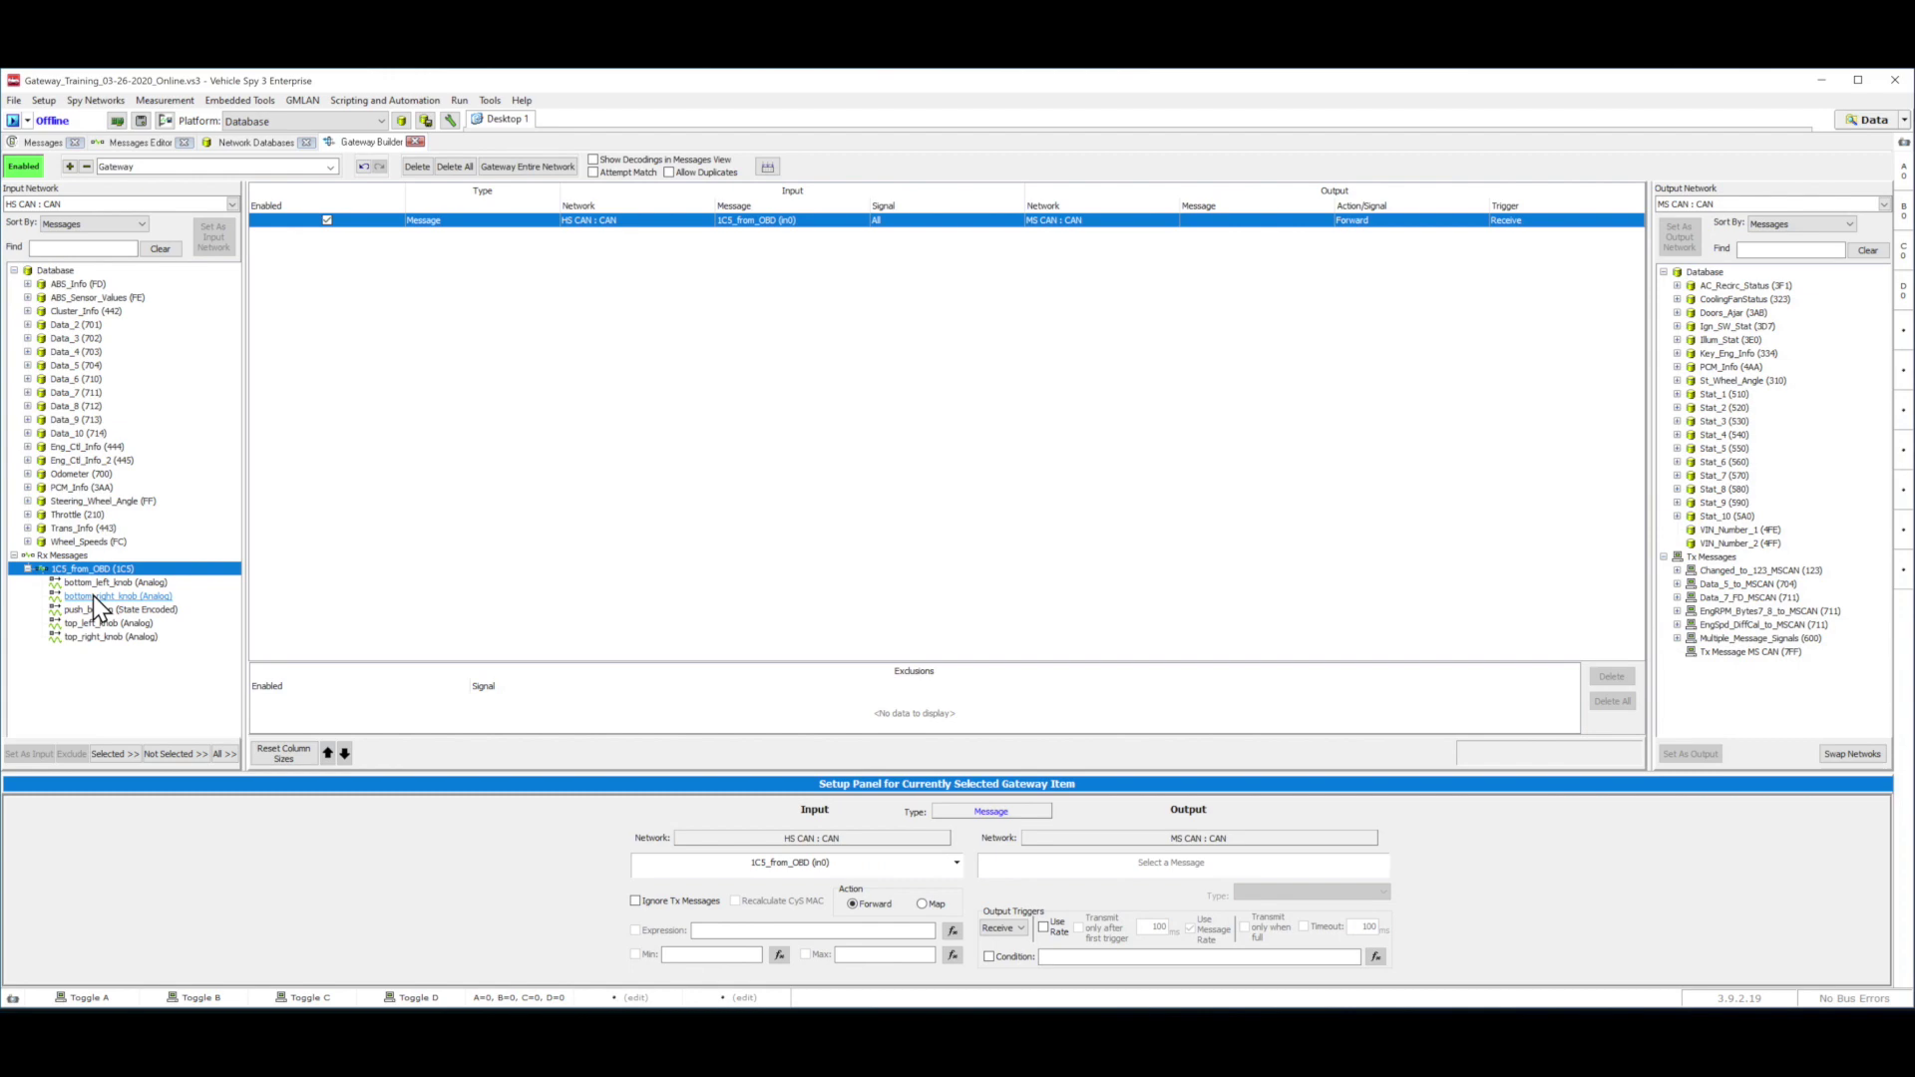
drag(93, 596, 455, 599)
drag(100, 501, 459, 508)
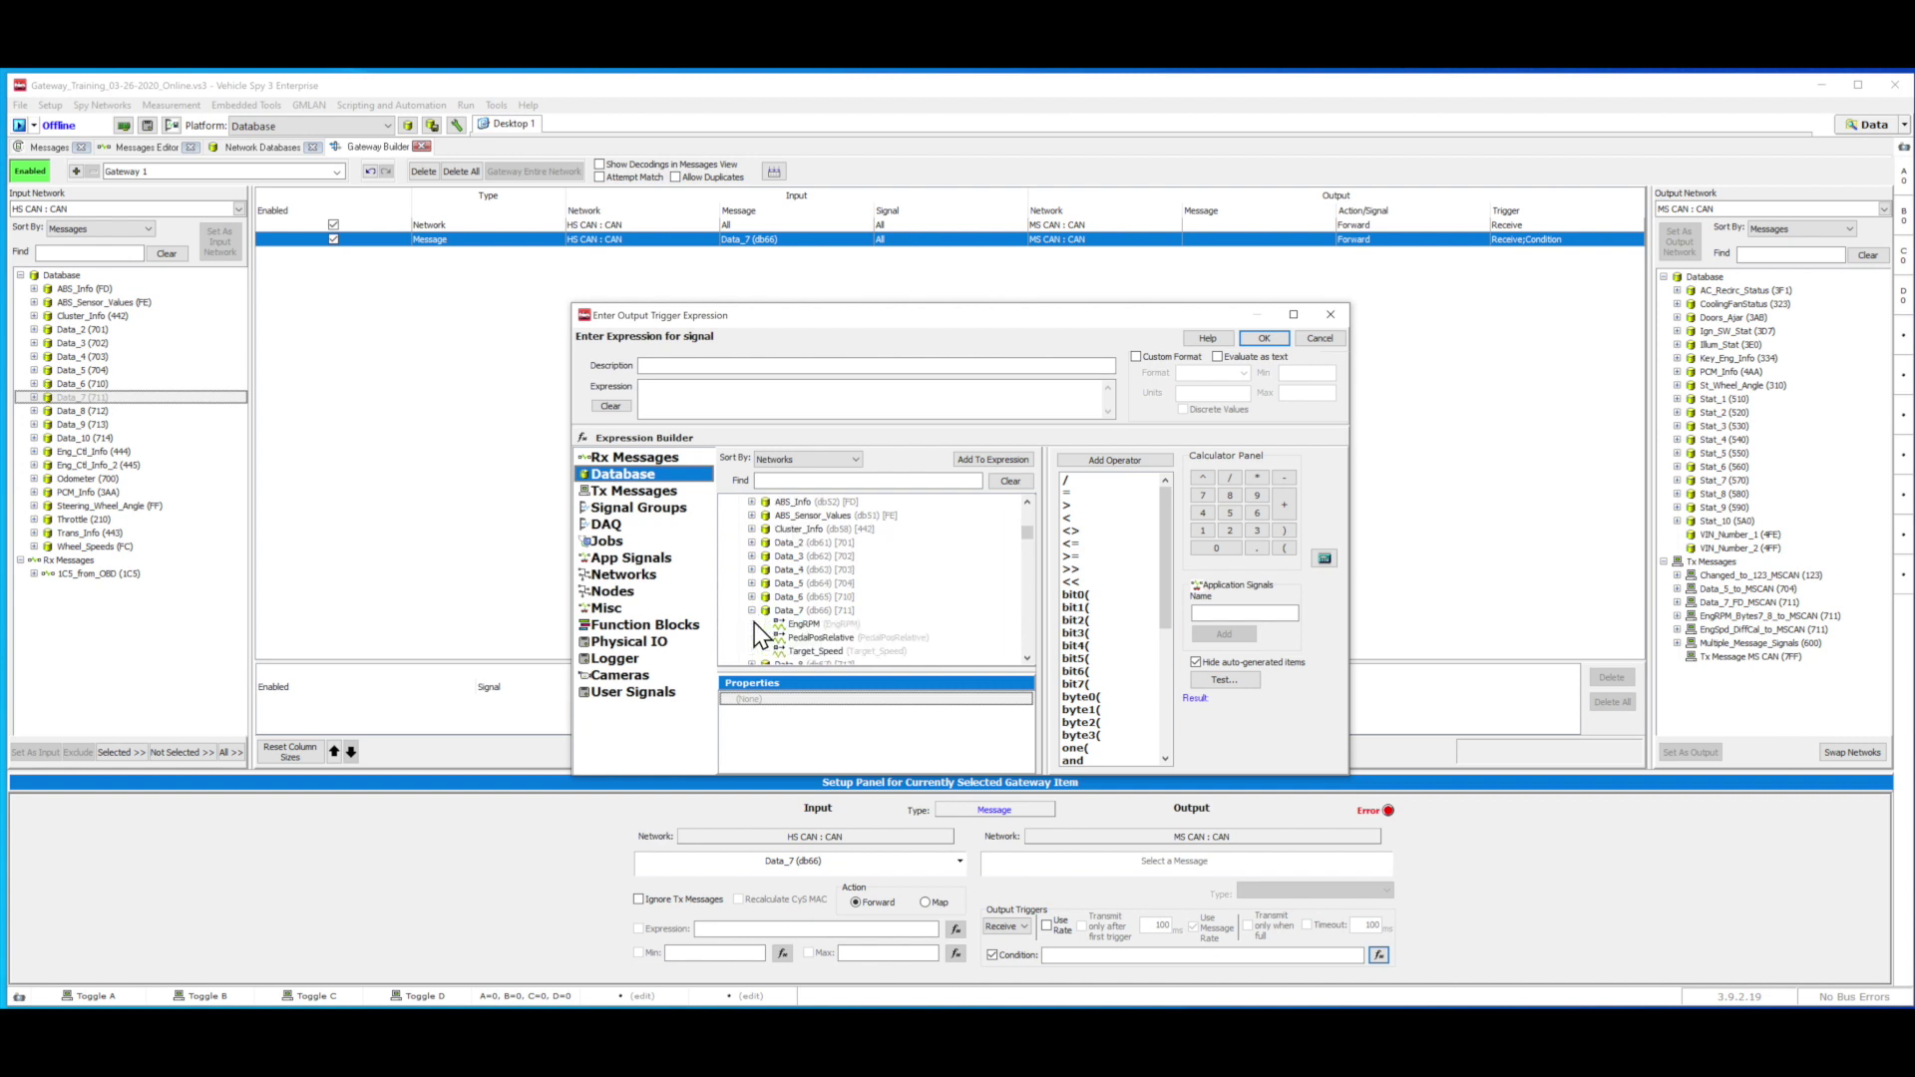
double_click(809, 650)
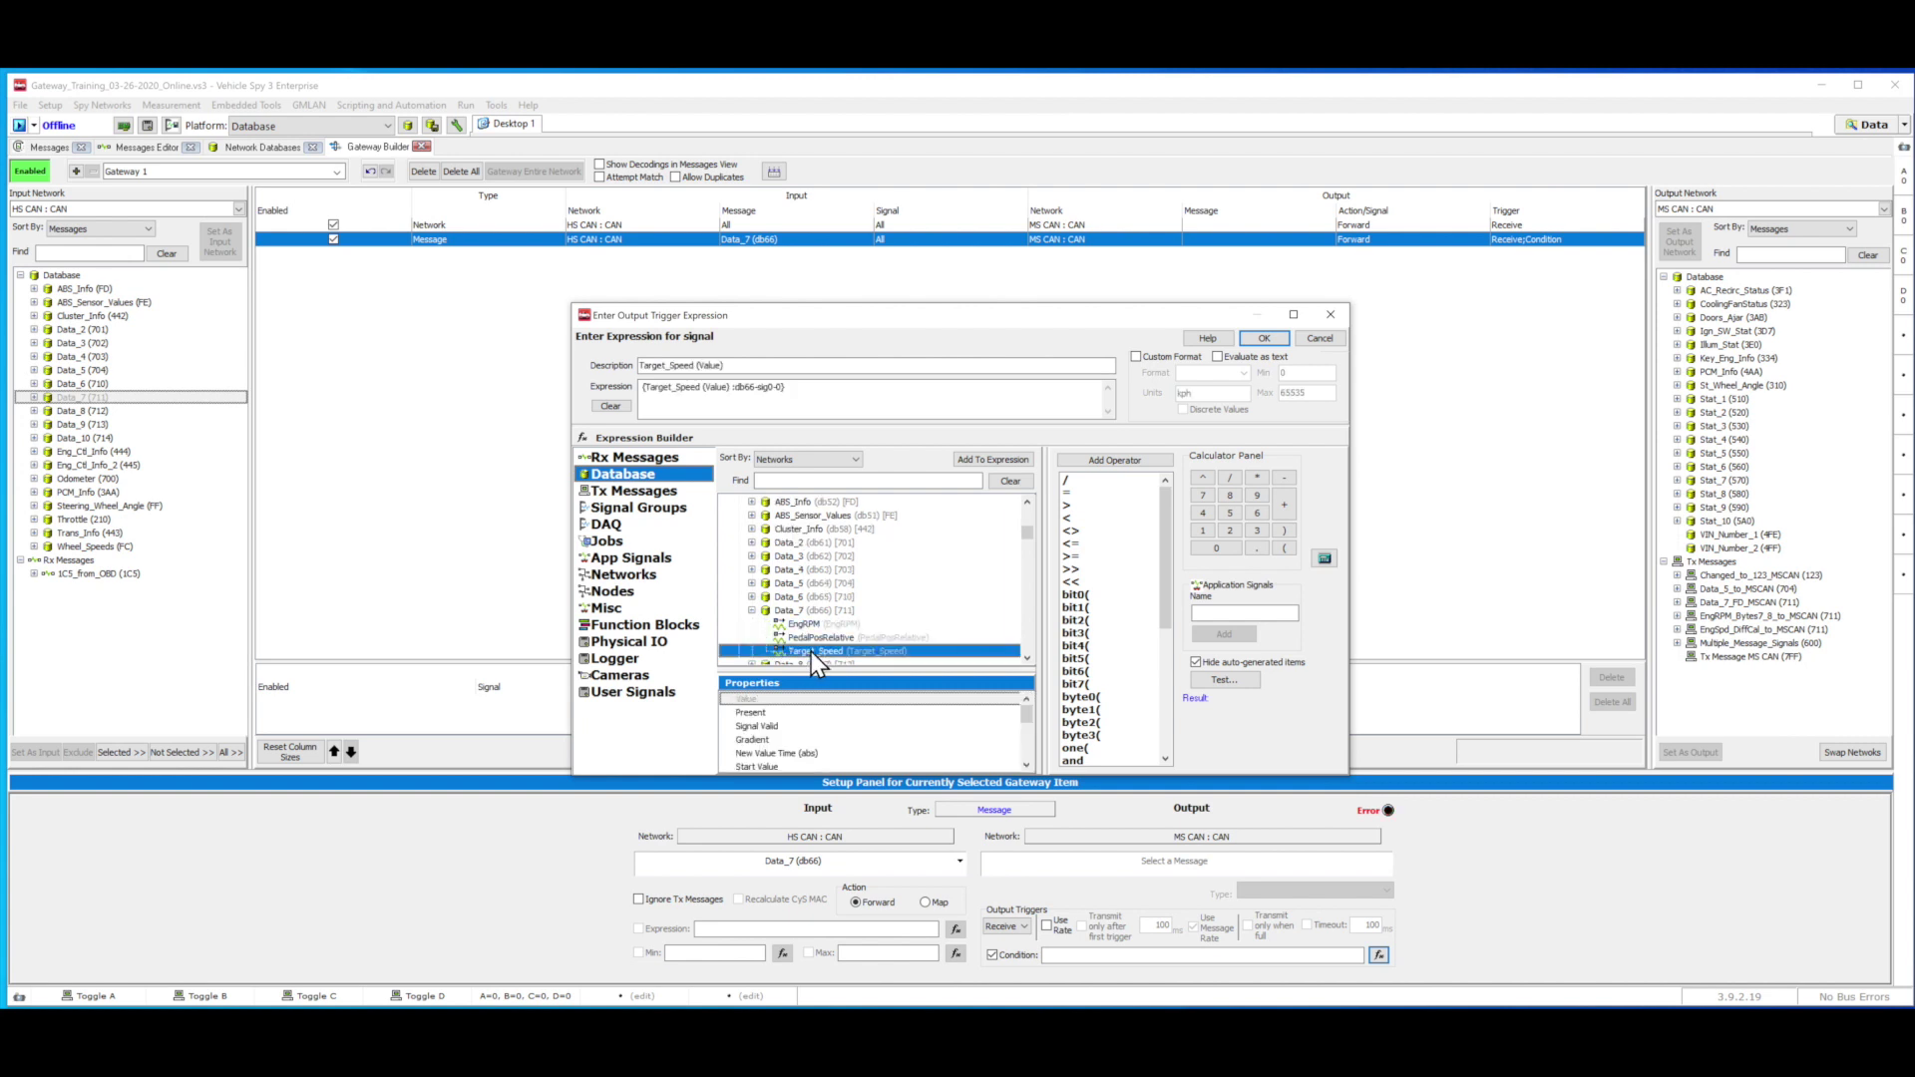
click(798, 387)
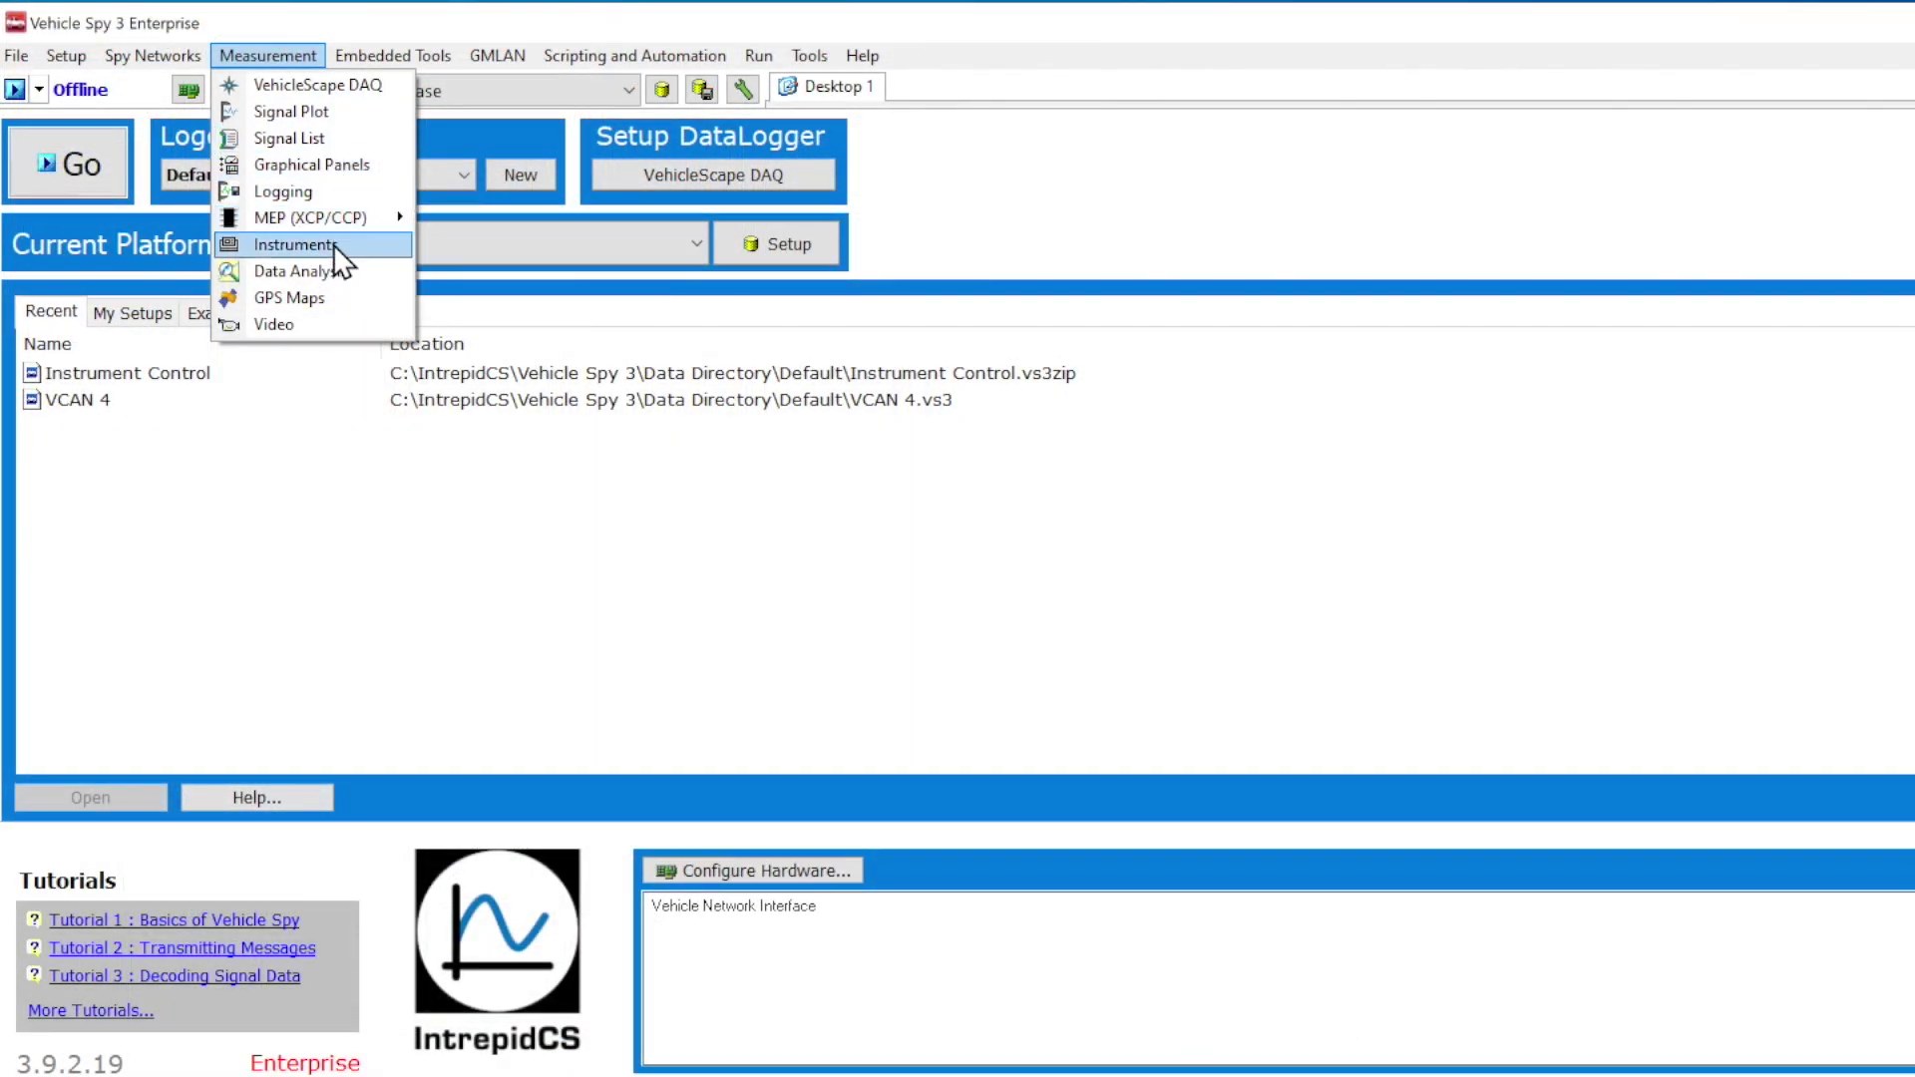
Add a 34555A MSU instrument on Ethernet at 192.168.2.1, port 800
click(333, 244)
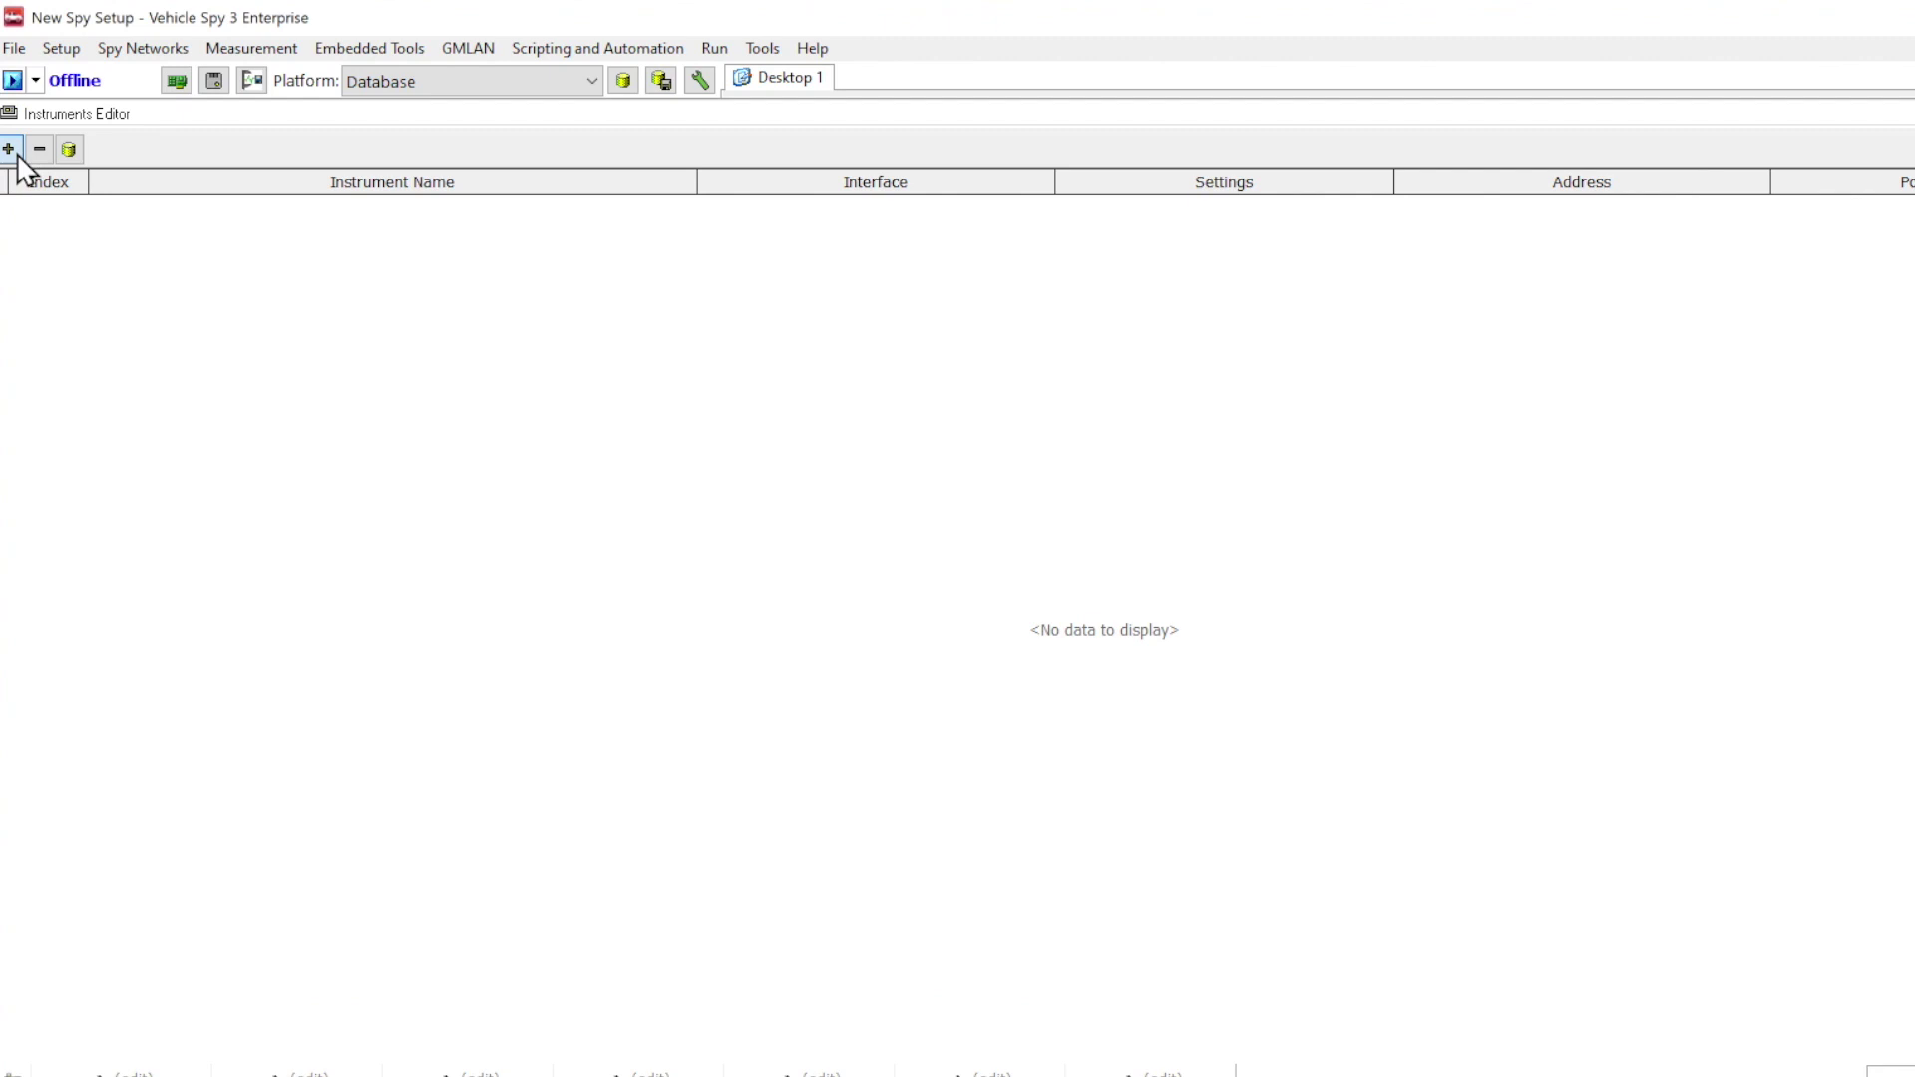
click(16, 154)
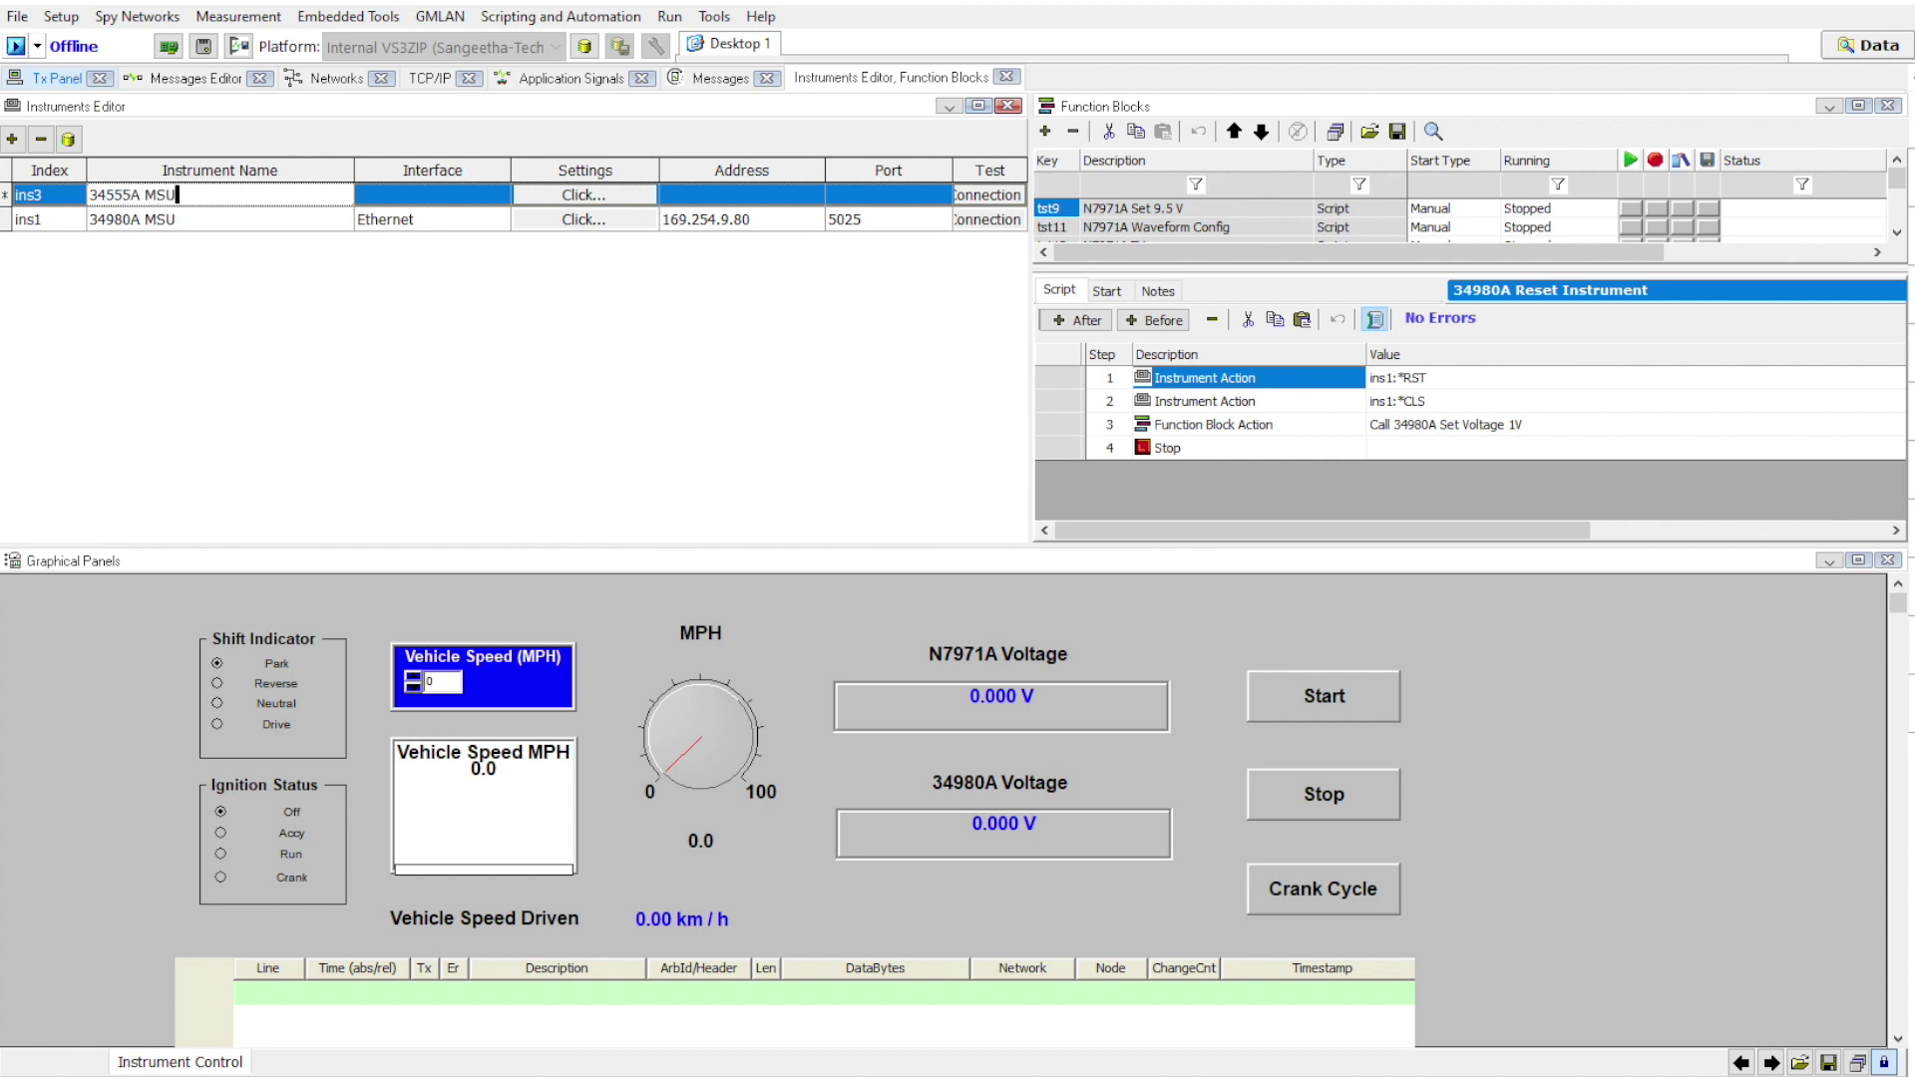
click(374, 204)
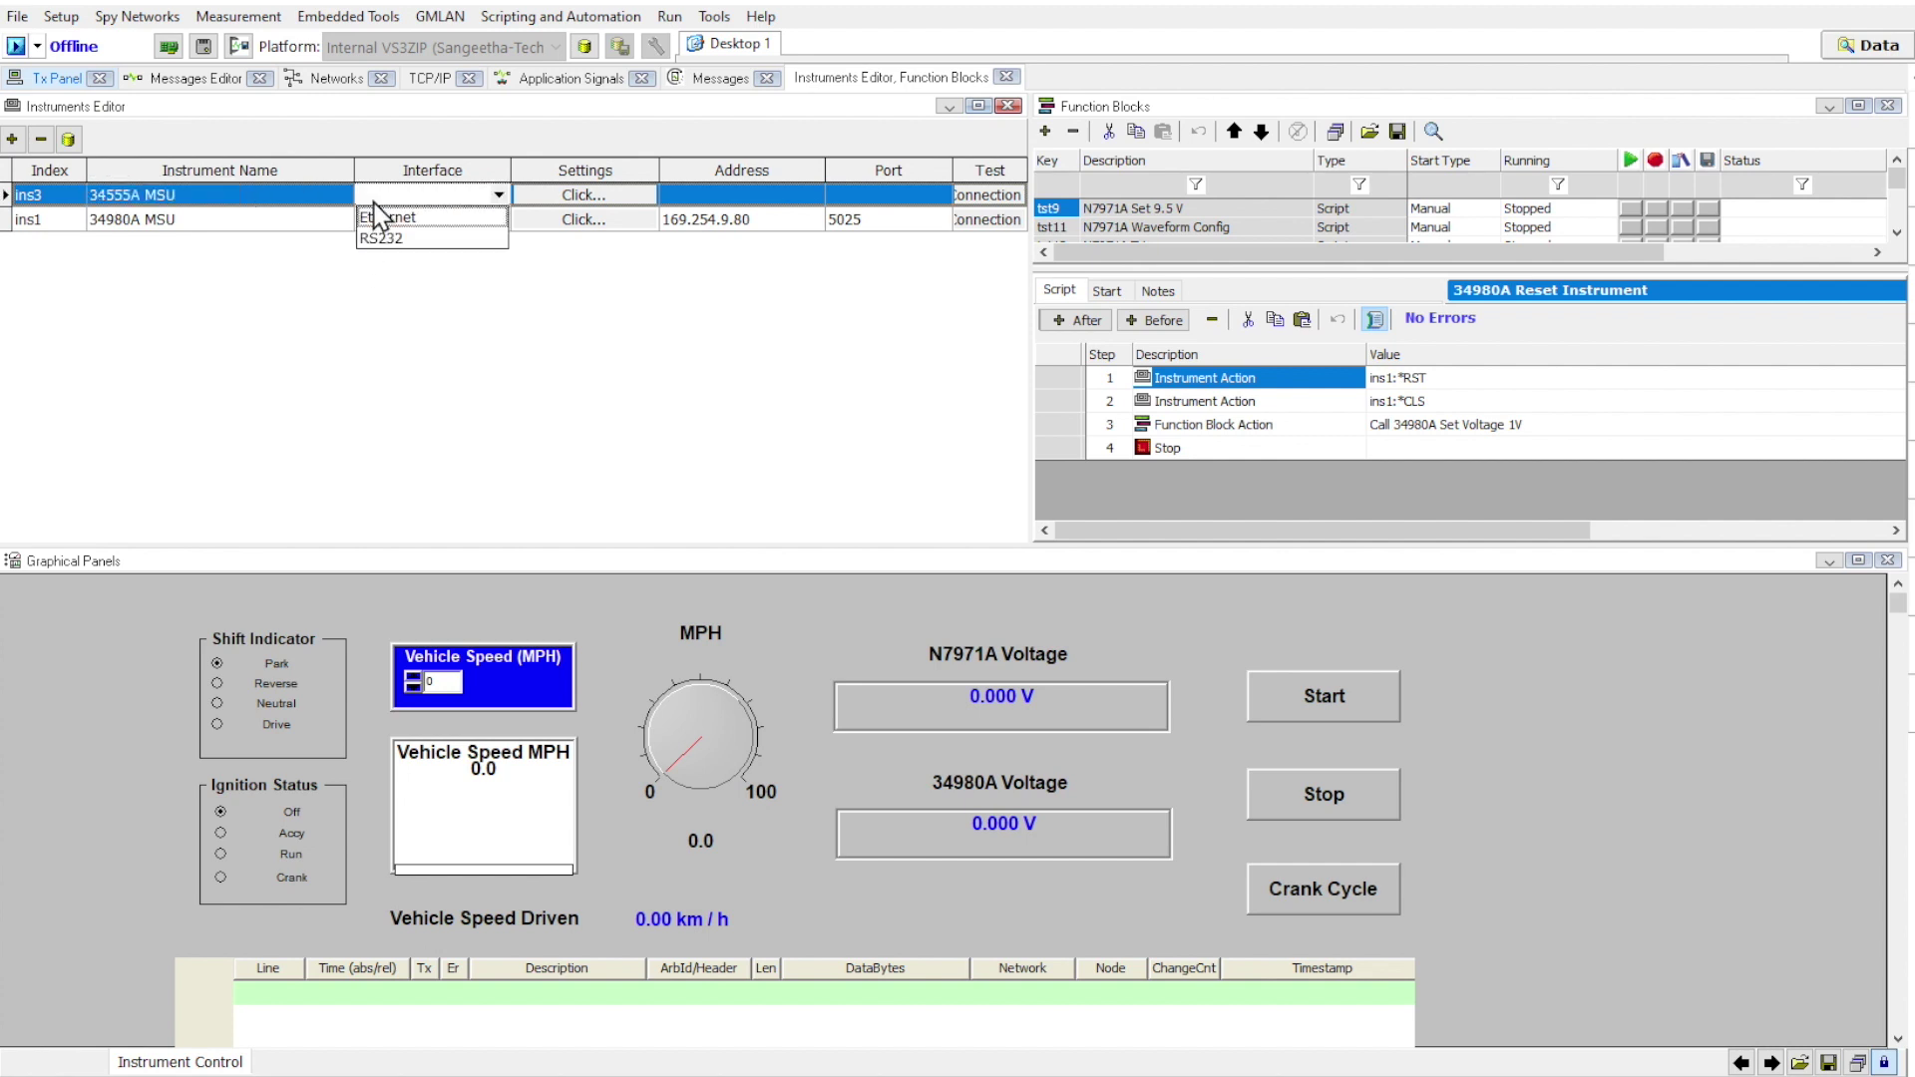
click(746, 198)
text(192.168.2.1)
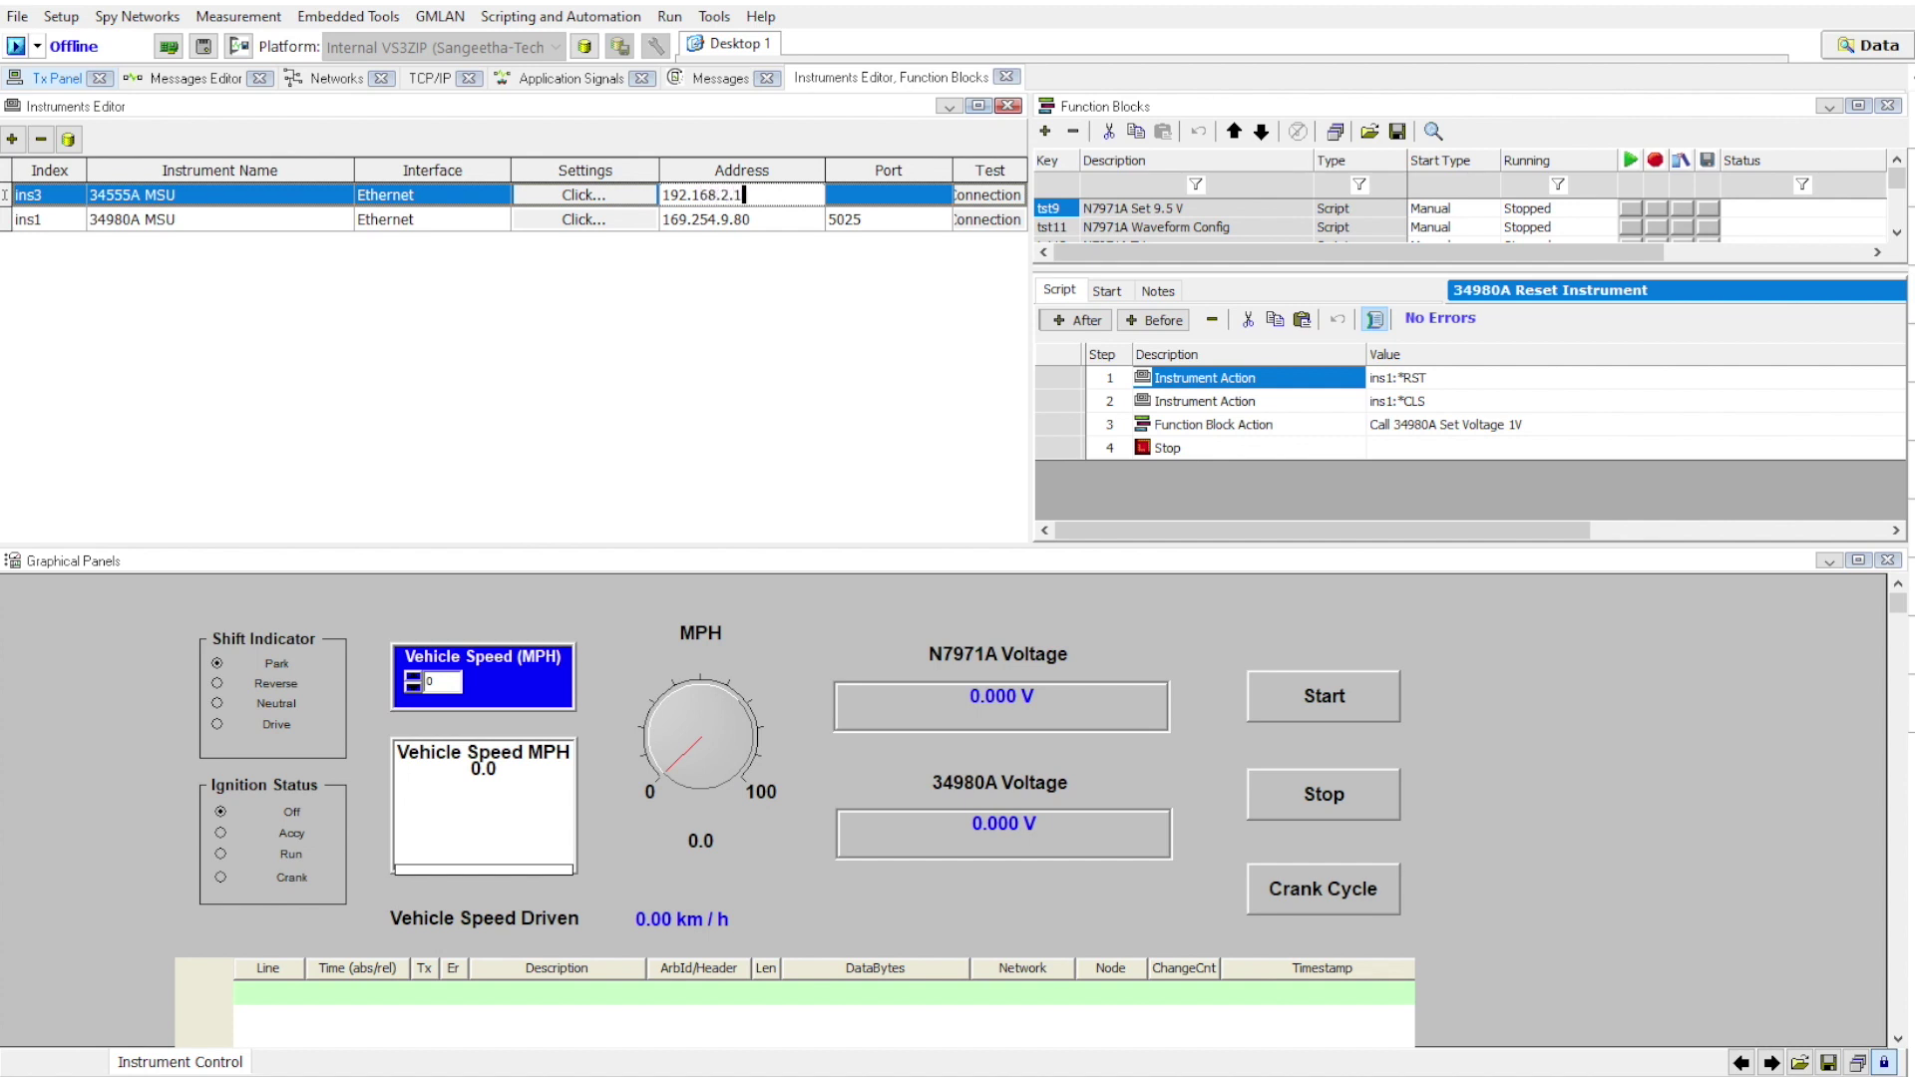
key(Tab)
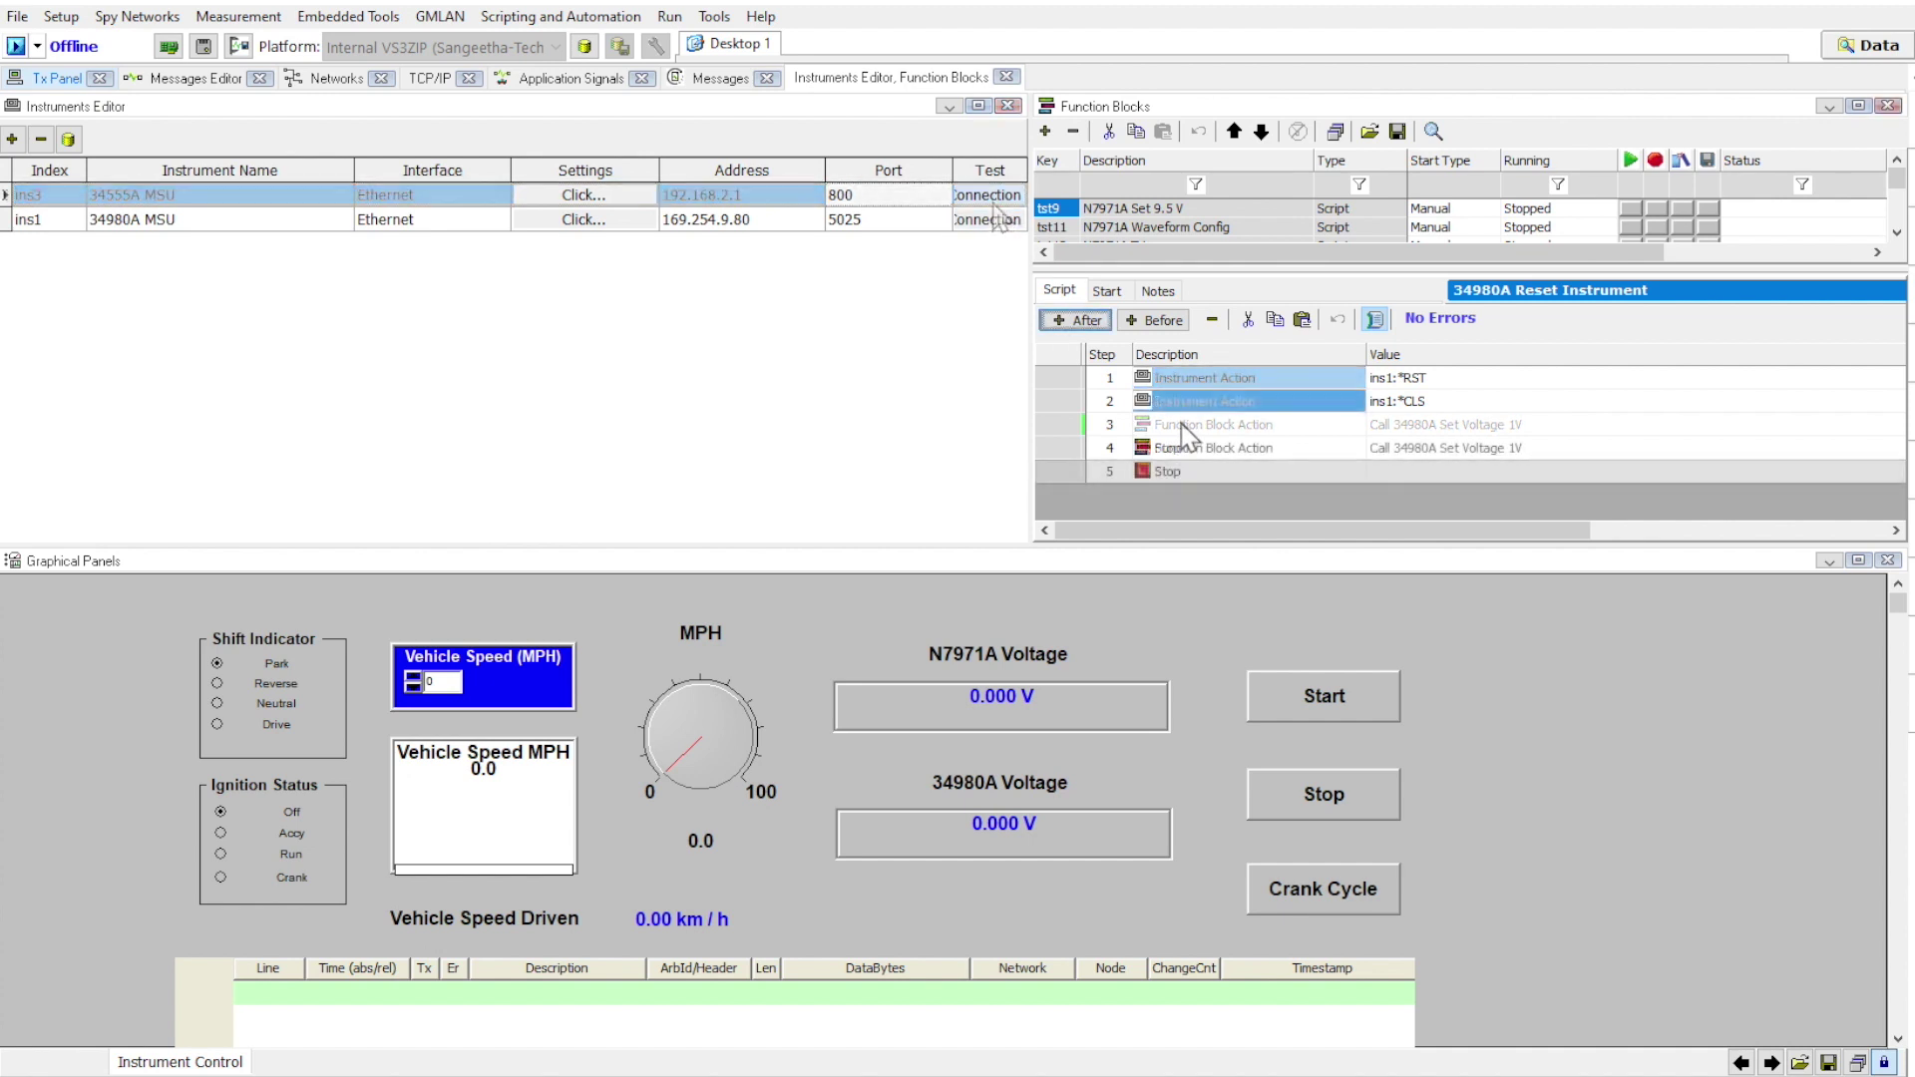
Make script step 3 an Instrument Action storing its query result in UserButton
click(1185, 425)
key(i)
key(i)
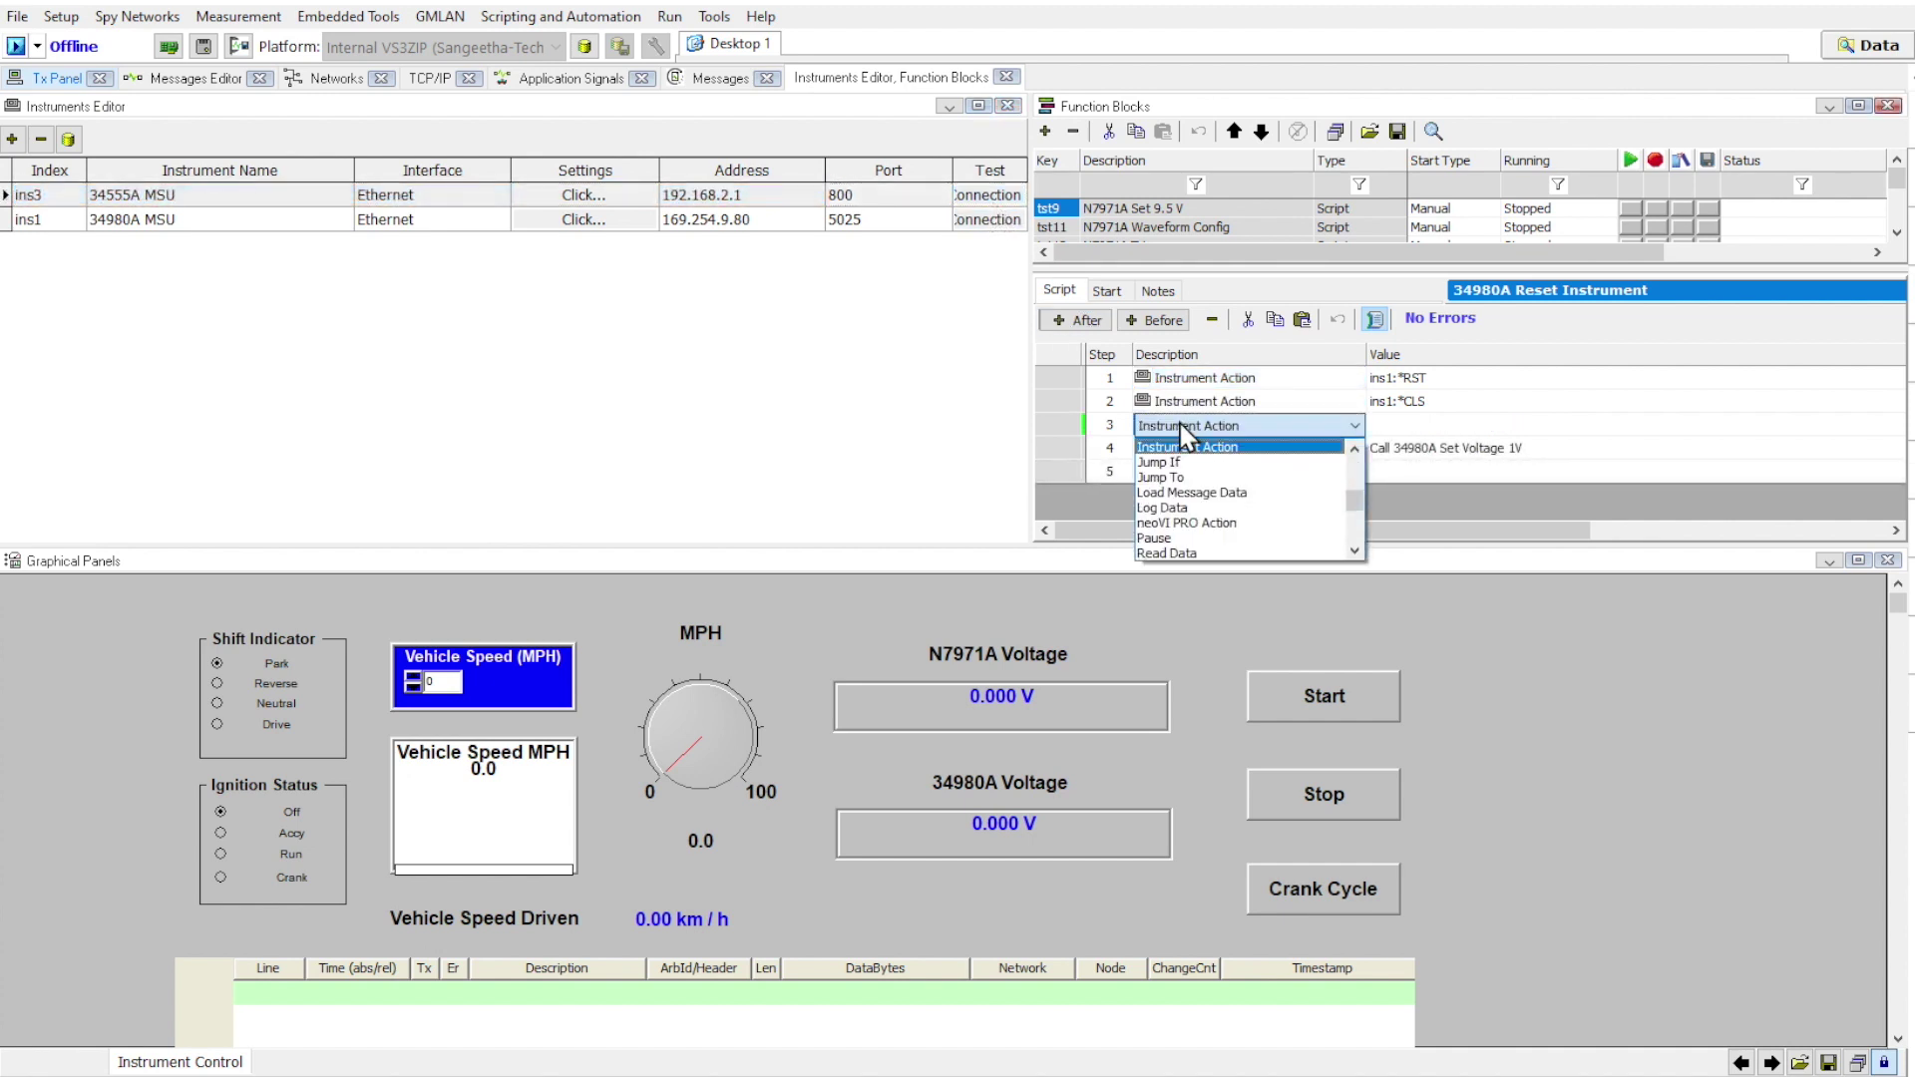
key(Return)
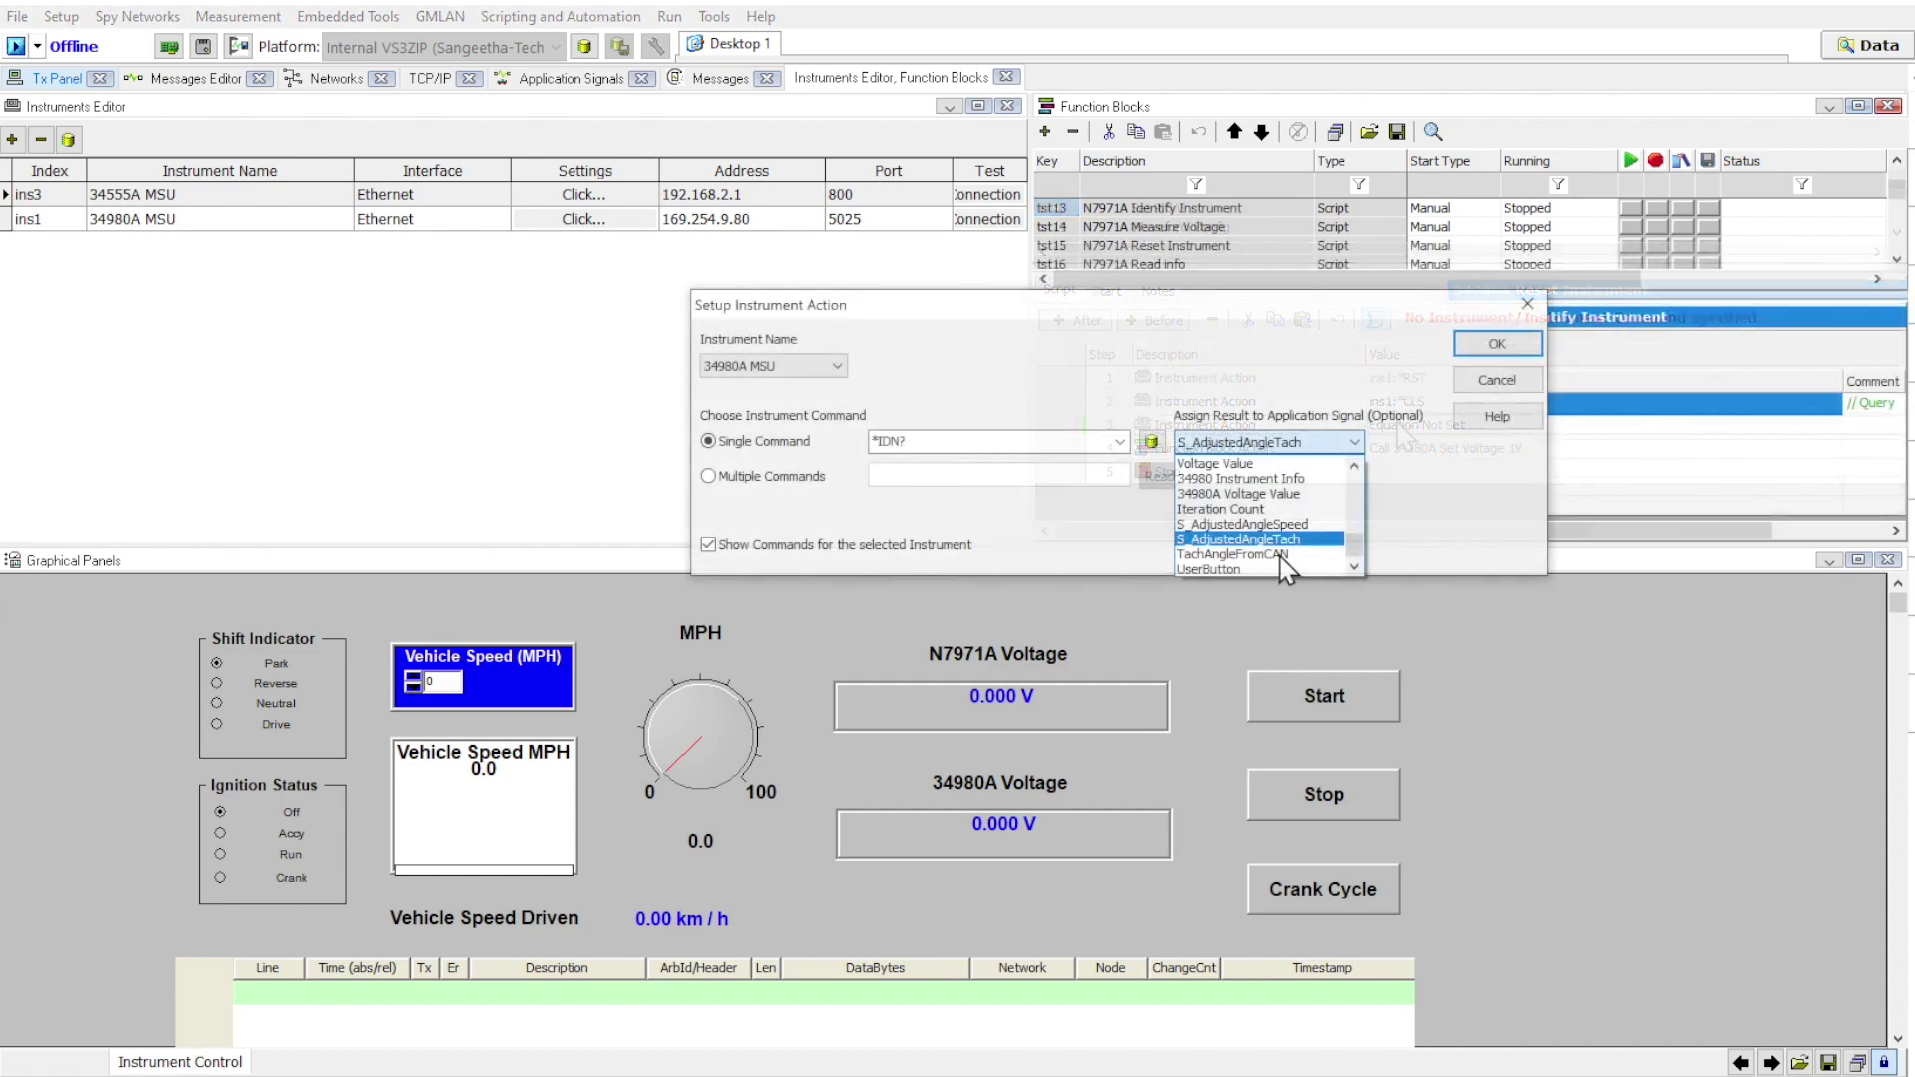
click(1277, 538)
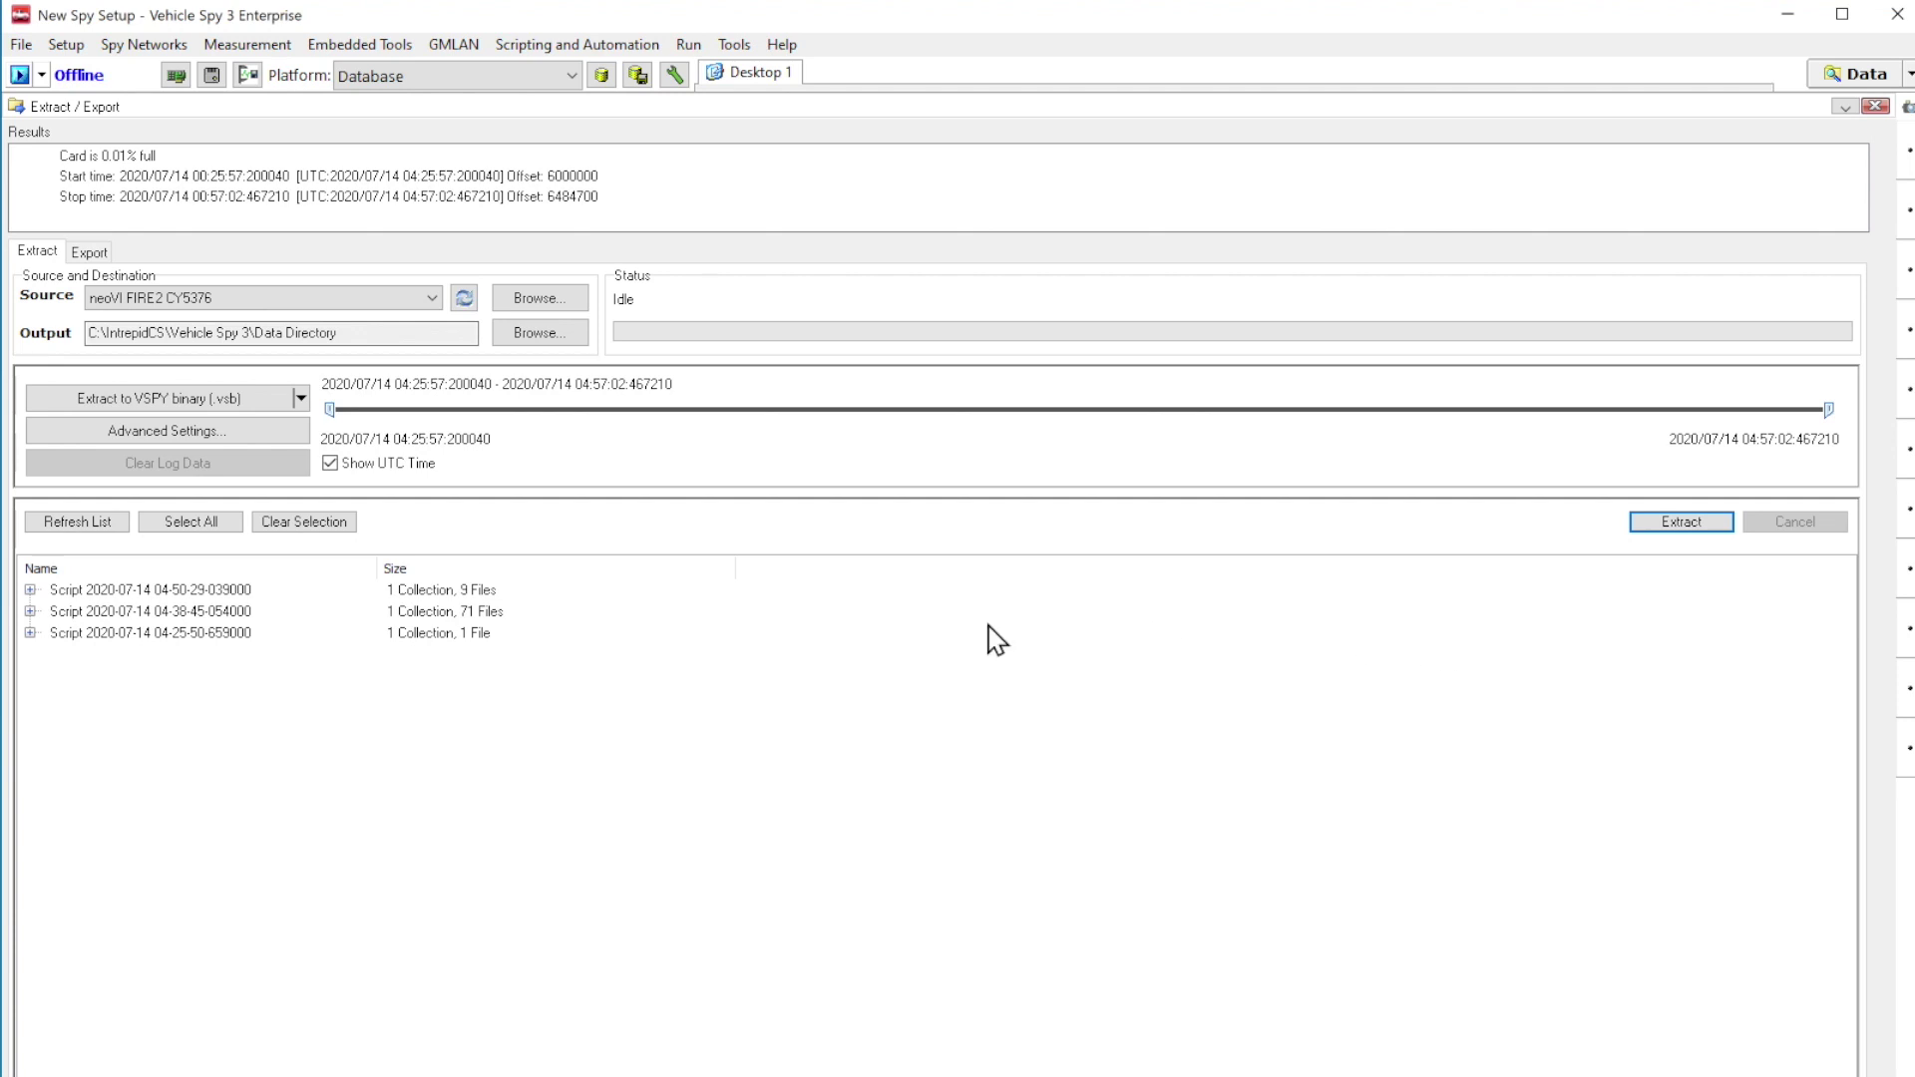
Expand both script collections, including the files in My XYZ Car Data
click(30, 589)
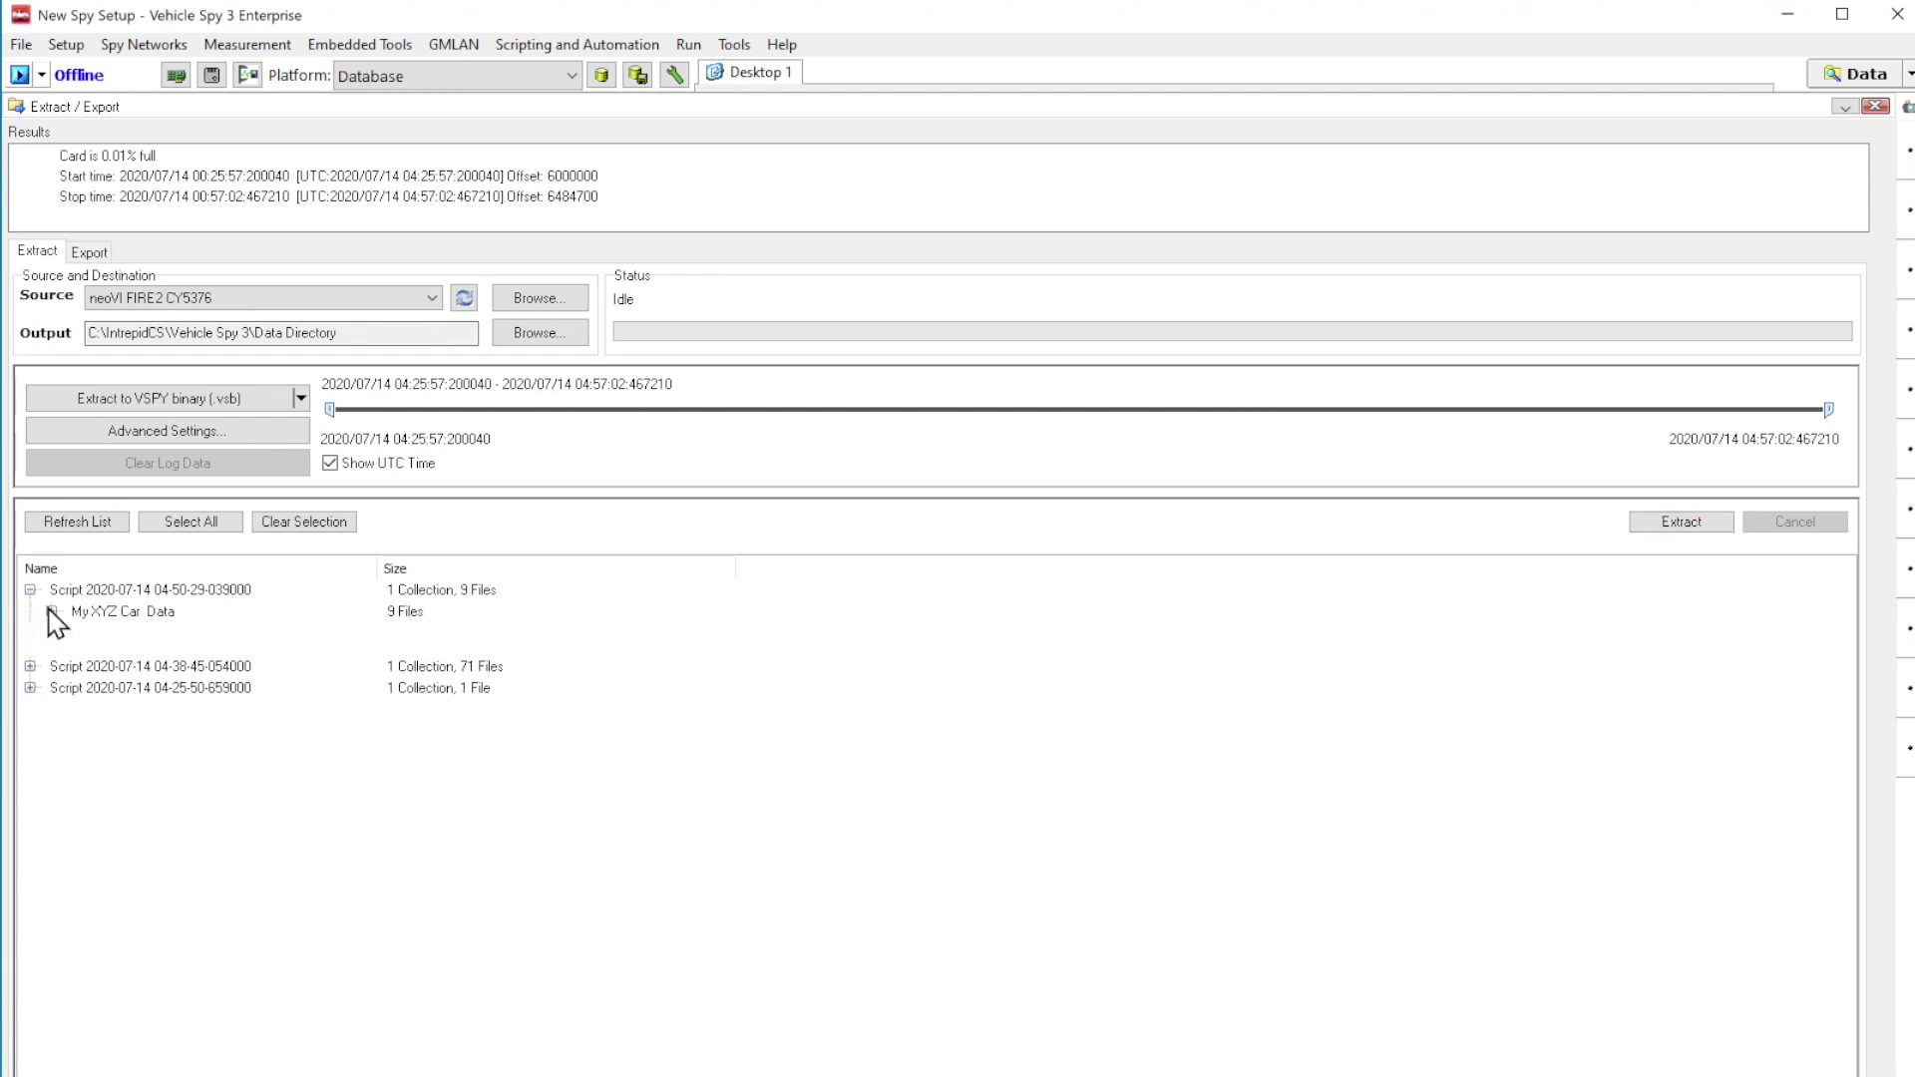
click(50, 611)
click(190, 635)
Narrow the extraction range to 04:30:58–04:35:11 and combine VSBs into 'Combined Logs'
drag(329, 409, 570, 410)
drag(1828, 409, 782, 409)
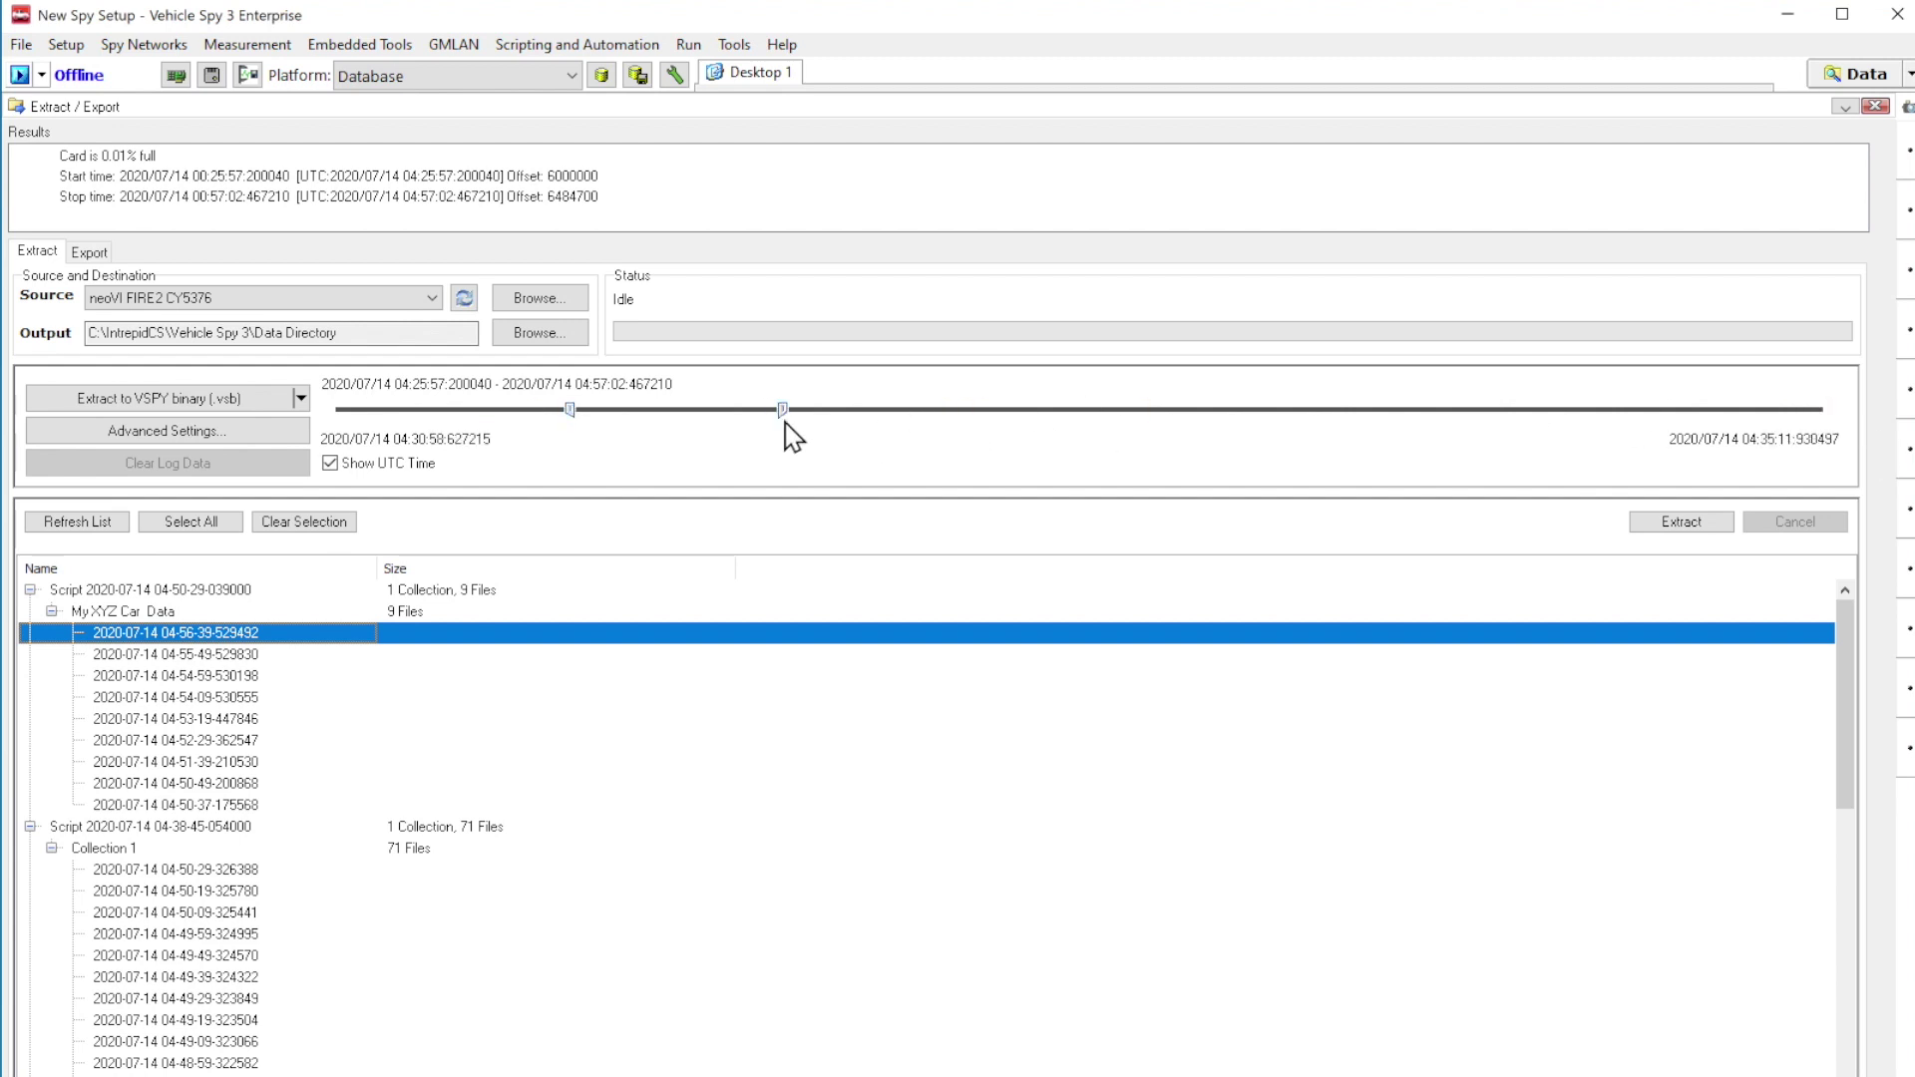
click(168, 431)
click(523, 615)
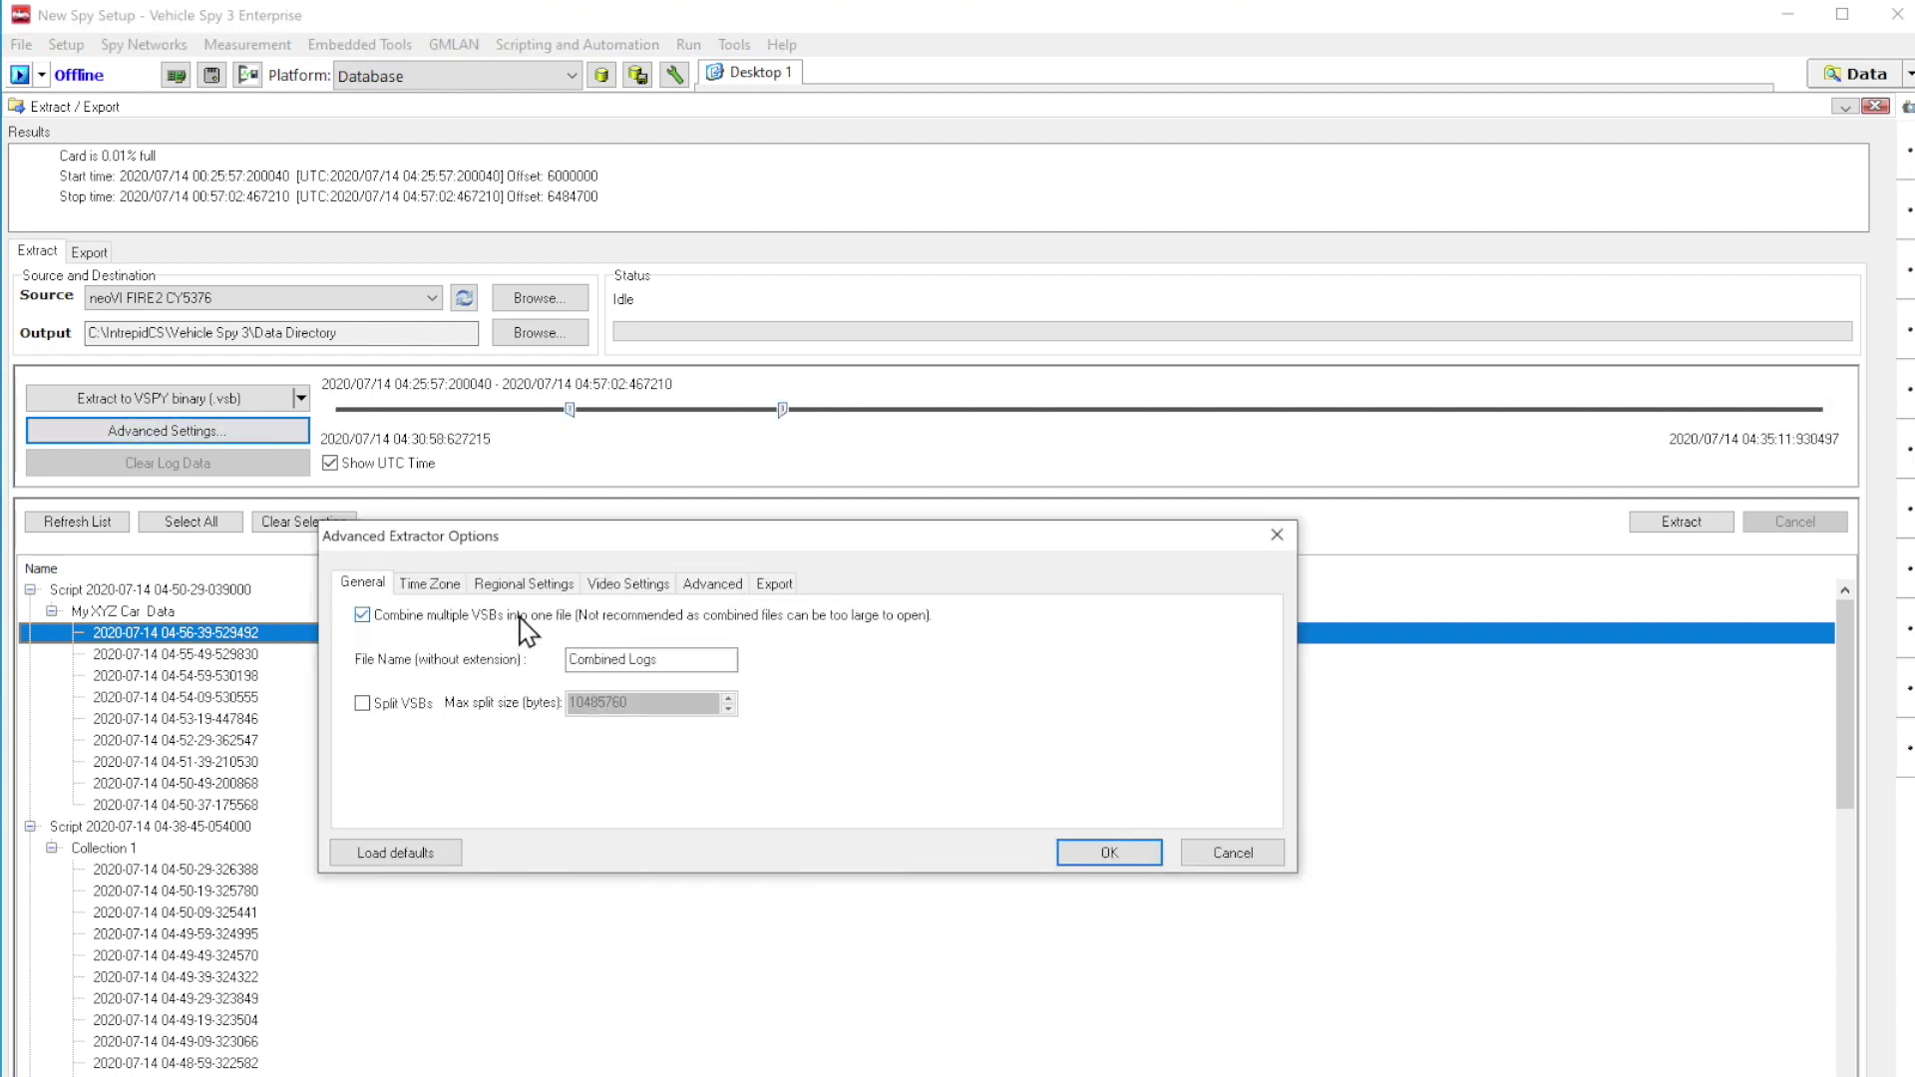